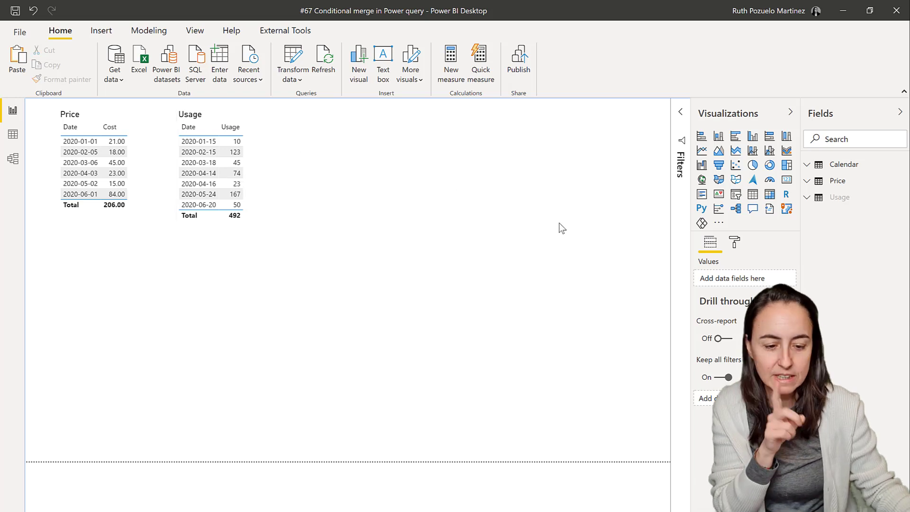
# Unhide the Usage table in the Fields pane.
pyautogui.rightClick(844, 200)
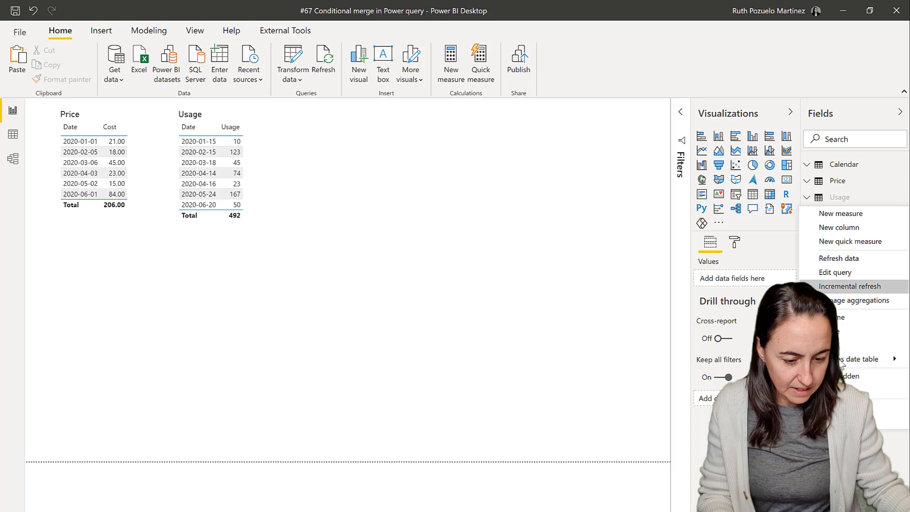
pyautogui.click(846, 376)
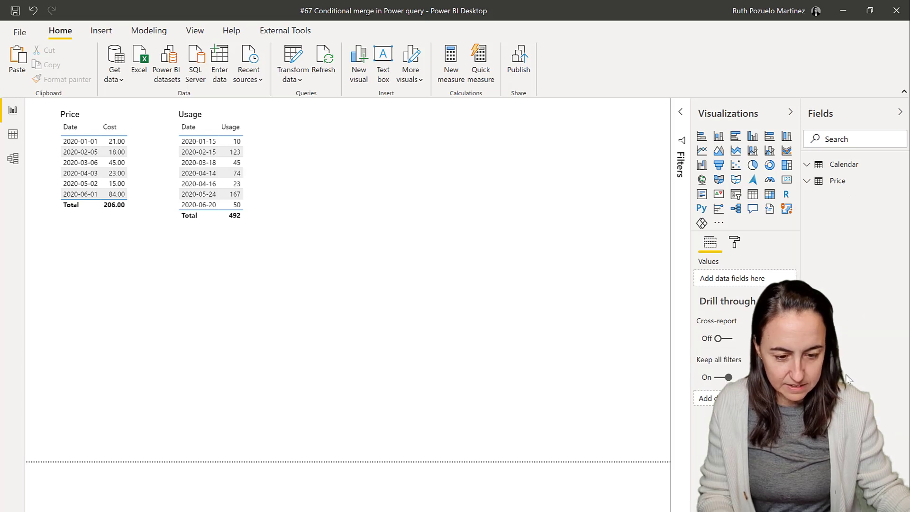
pyautogui.rightClick(829, 187)
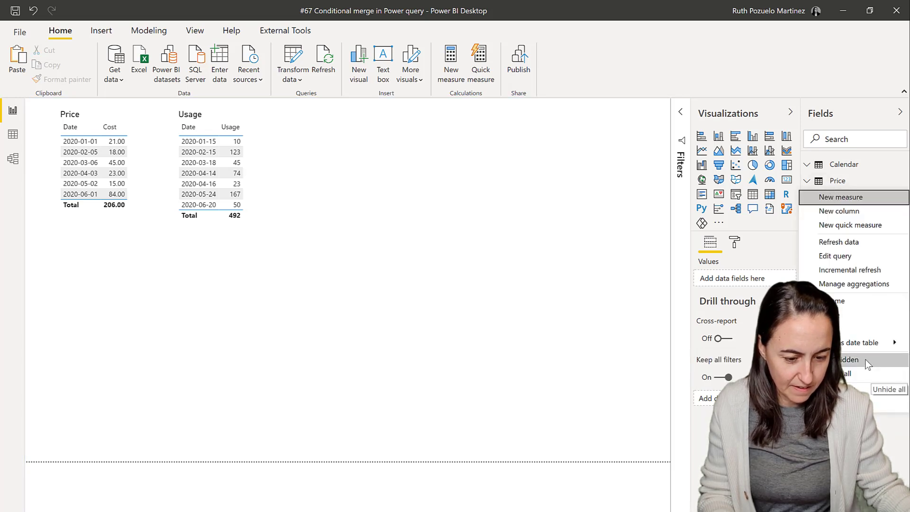
pyautogui.click(868, 364)
pyautogui.rightClick(835, 197)
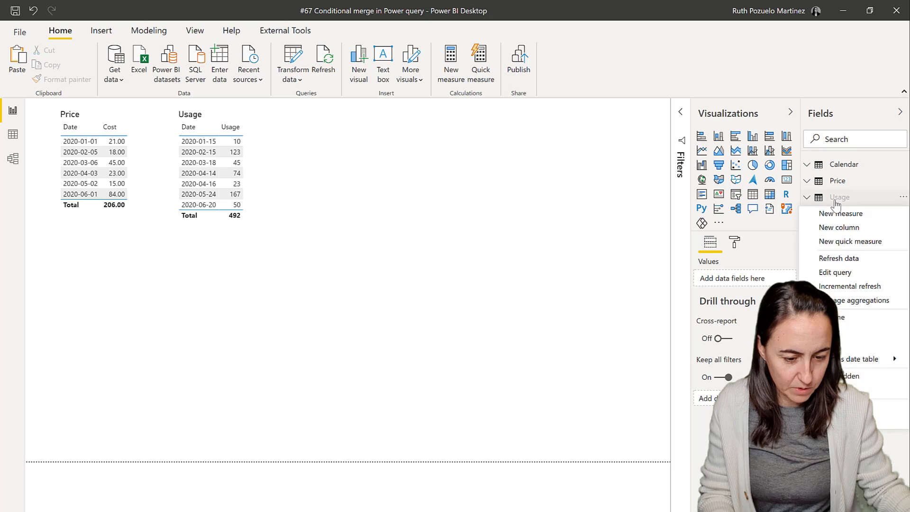
pyautogui.click(849, 351)
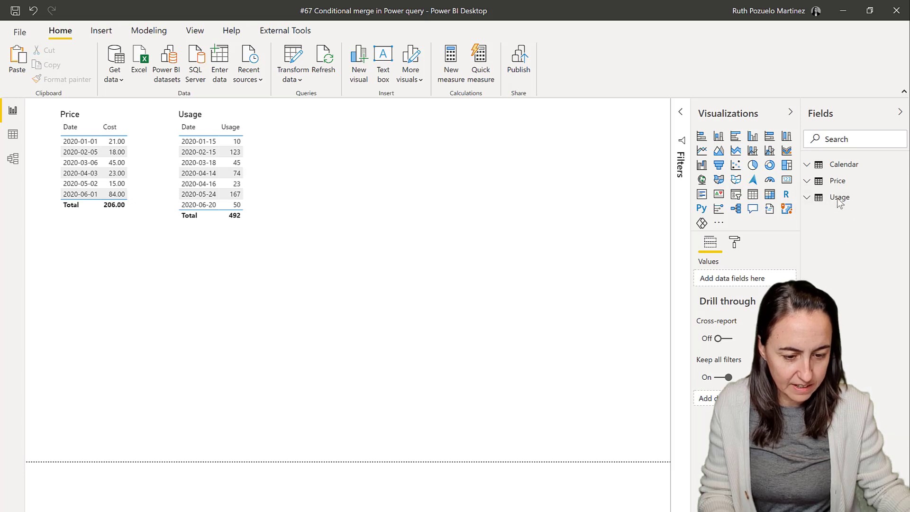
# Add a table visual of Calendar dates to the canvas and make it taller.
pyautogui.click(809, 165)
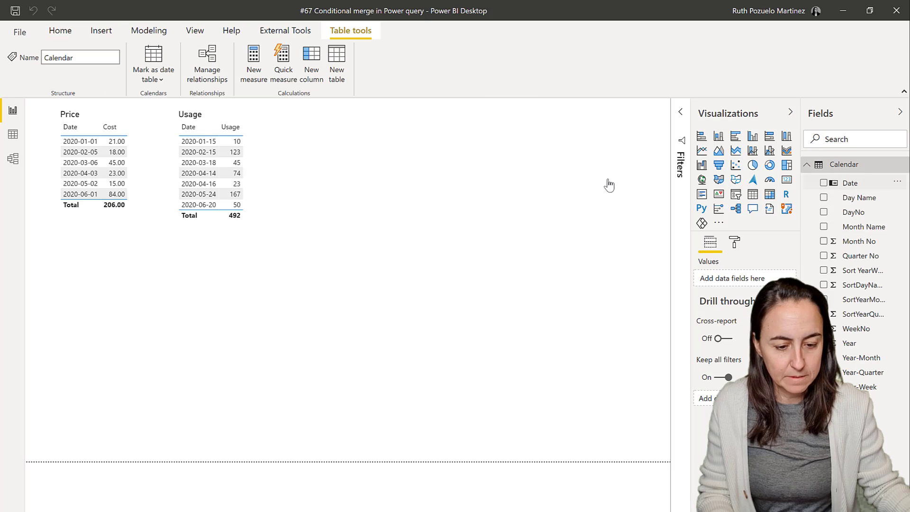
pyautogui.moveTo(609, 185); pyautogui.dragTo(330, 142)
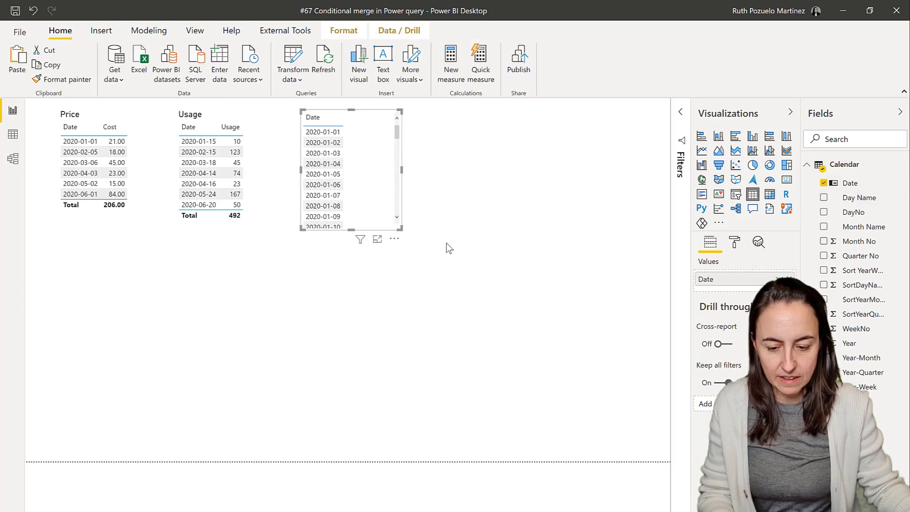
pyautogui.moveTo(400, 229); pyautogui.dragTo(397, 290)
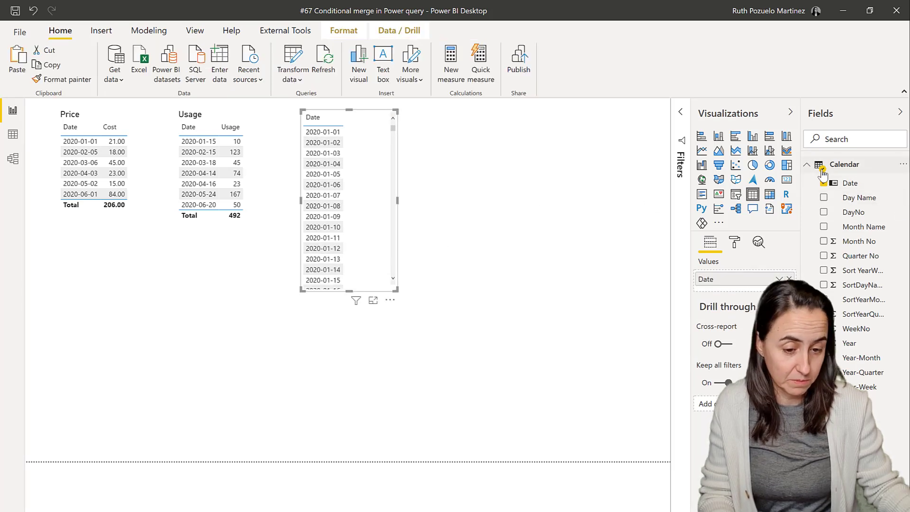
pyautogui.click(807, 166)
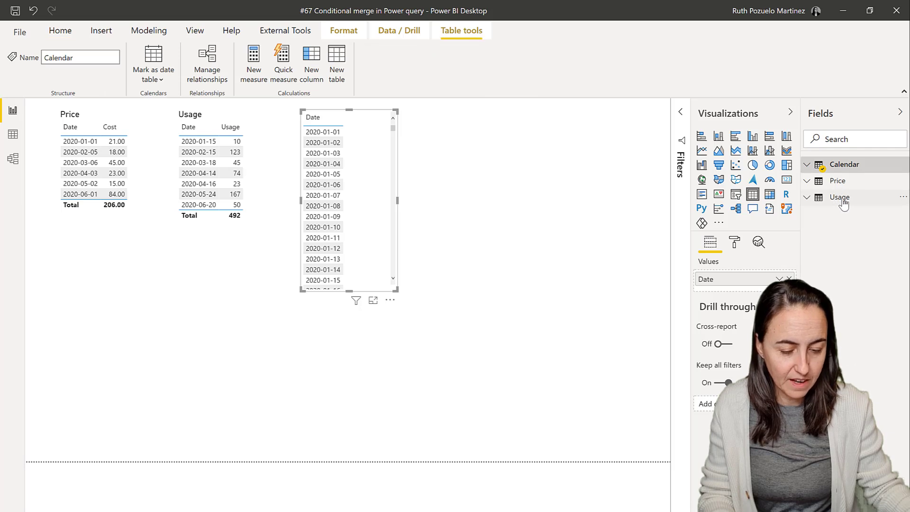
pyautogui.click(838, 182)
pyautogui.rightClick(840, 182)
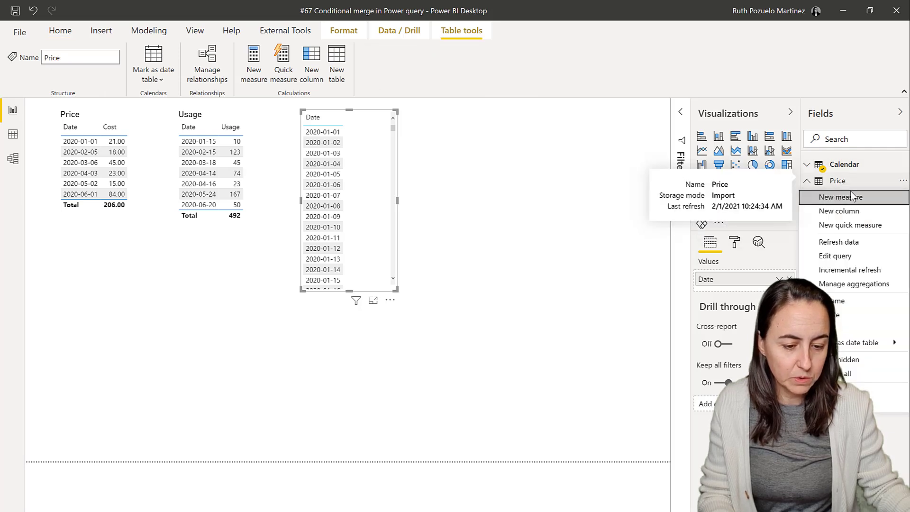
# Start a new measure in the Price table named Costs.
pyautogui.click(851, 201)
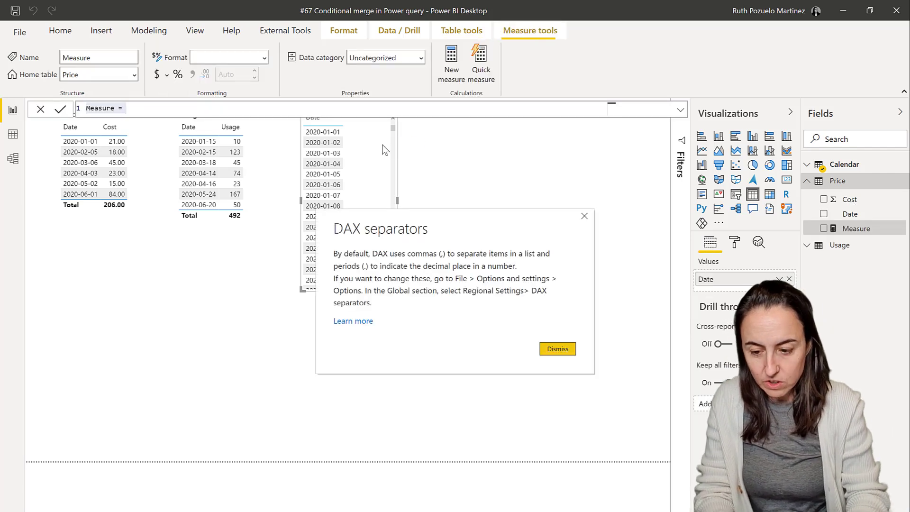
pyautogui.click(569, 353)
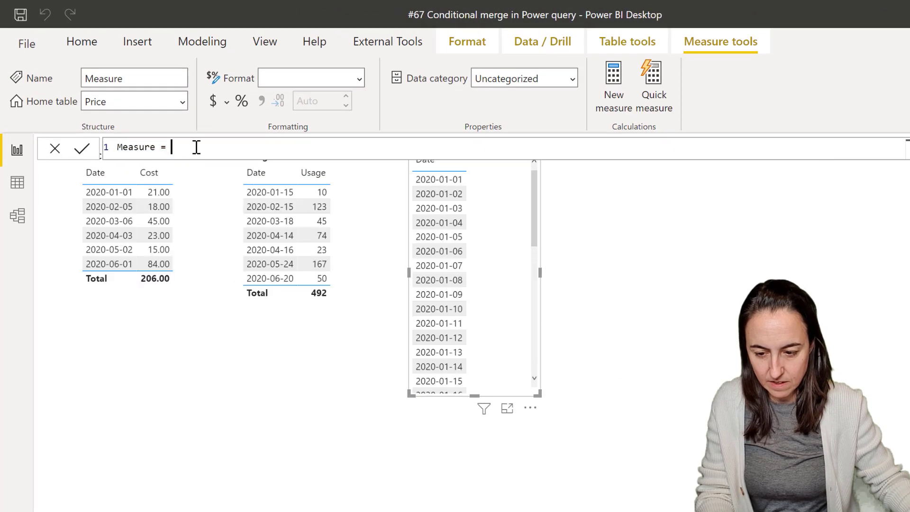
pyautogui.moveTo(196, 147); pyautogui.dragTo(103, 154)
pyautogui.write('Co')
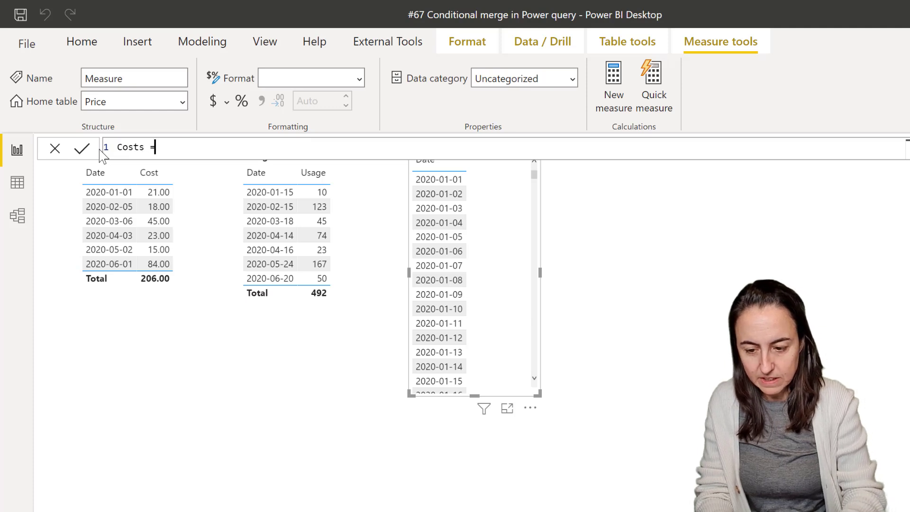
pyautogui.write('sts =')
pyautogui.hotkey('shift', 'Return')
# Define Costs as SUM('Price'[Cost ])*SUM(Usage[Usage]) and commit it.
pyautogui.write('sum')
pyautogui.press('Tab')
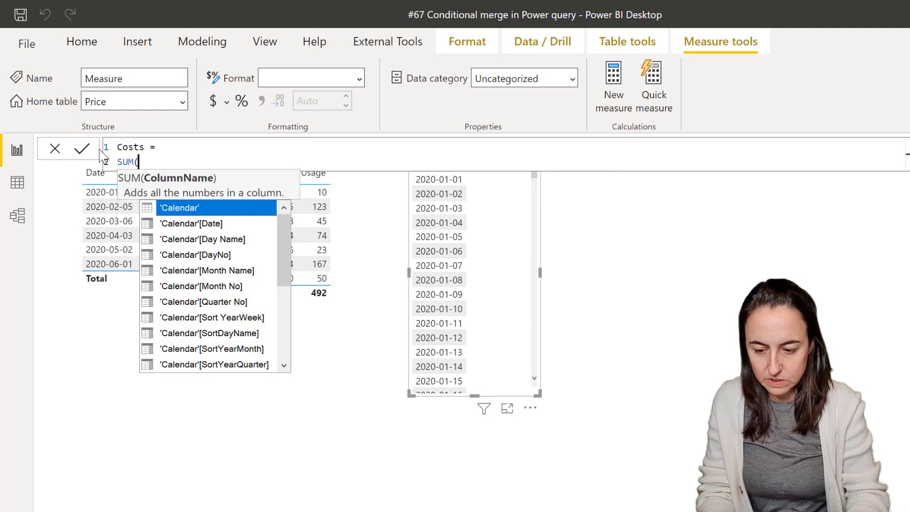
pyautogui.write('cos')
pyautogui.press('Tab')
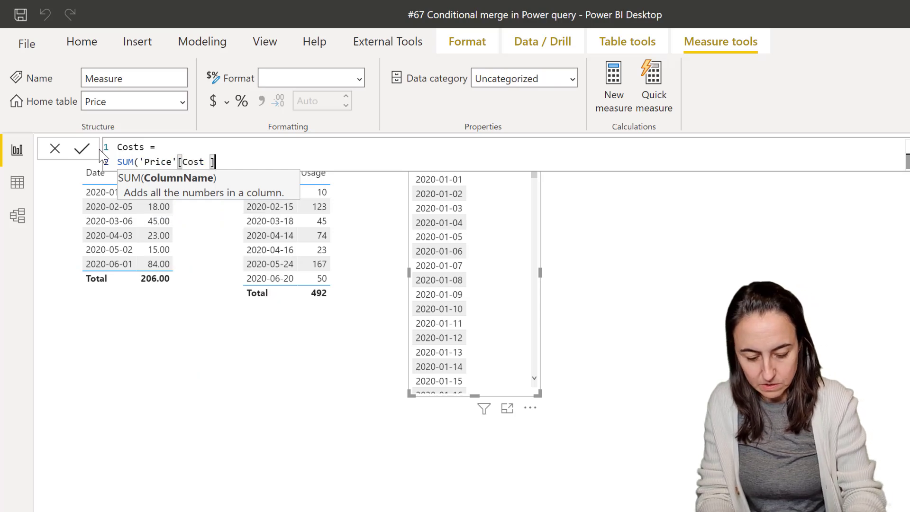
pyautogui.write(')*sume')
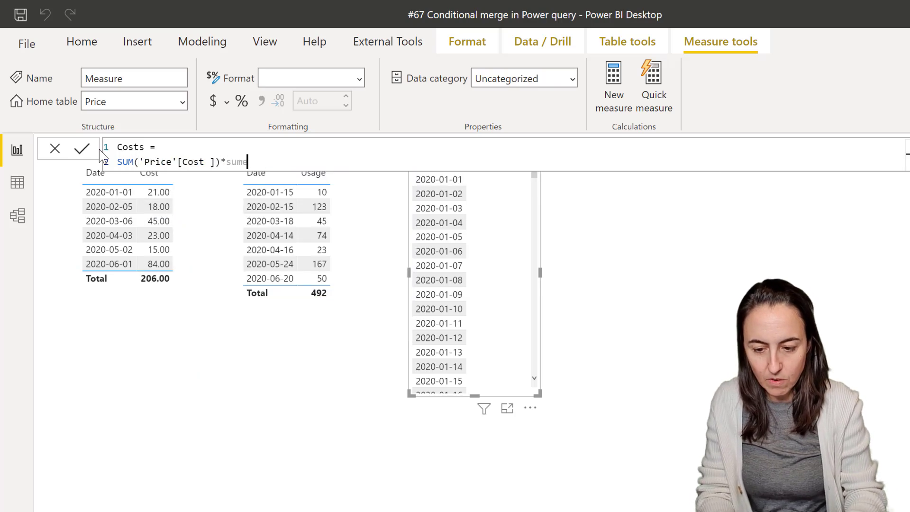
pyautogui.press('Tab')
pyautogui.write('us')
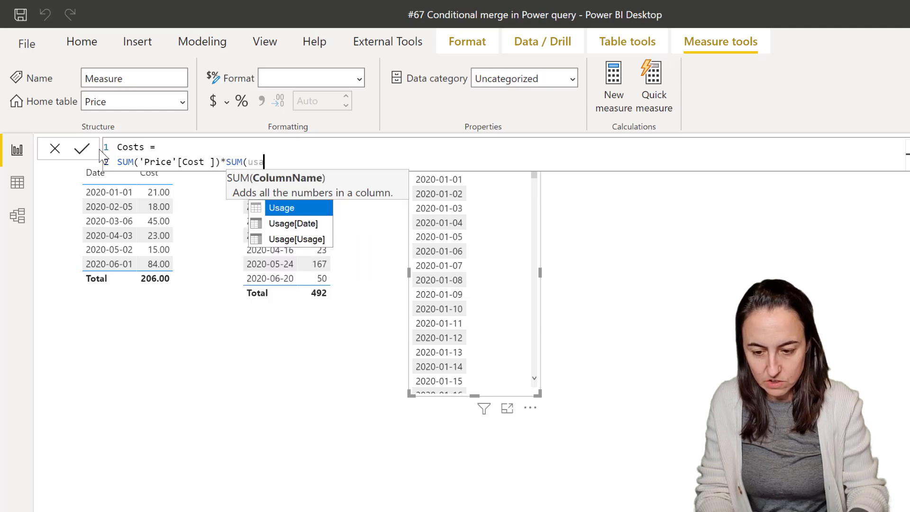
pyautogui.press('Down')
pyautogui.press('Down')
pyautogui.press('Tab')
pyautogui.write(')')
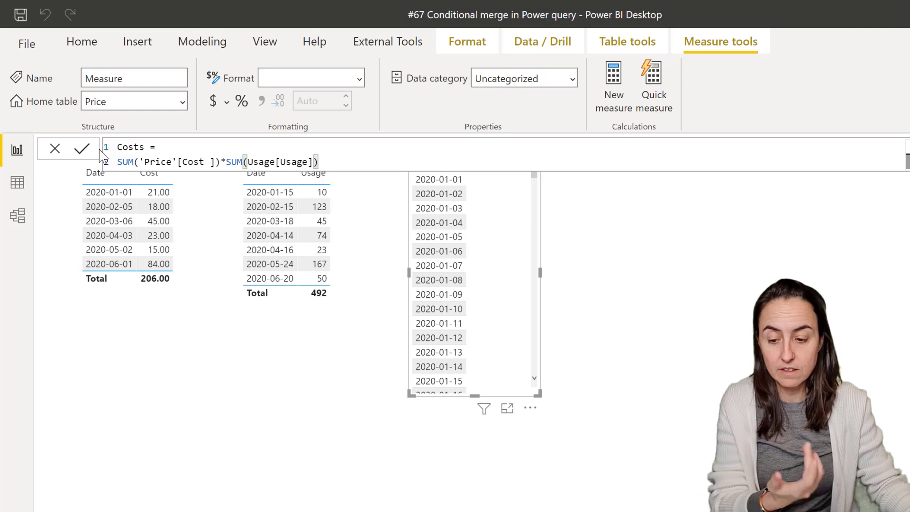
pyautogui.press('Return')
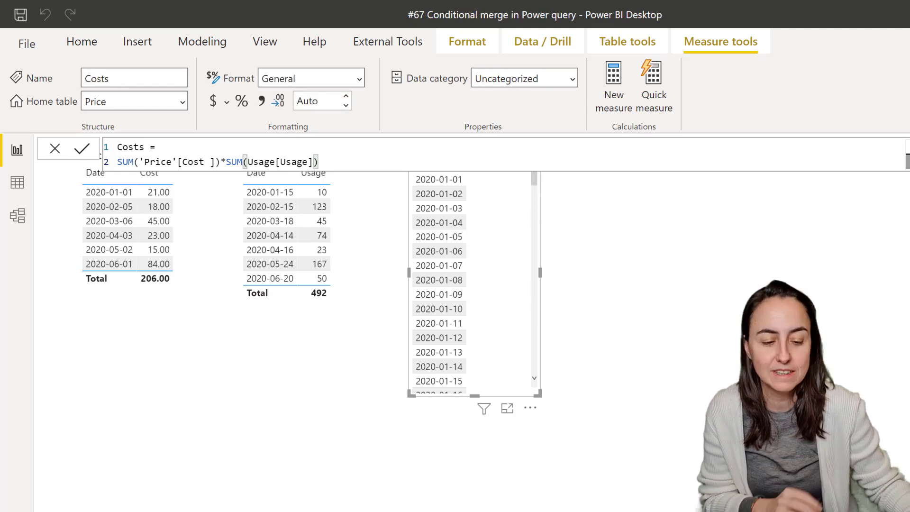
# Add the Costs measure to the date table and enlarge the visual so all columns show.
pyautogui.click(867, 243)
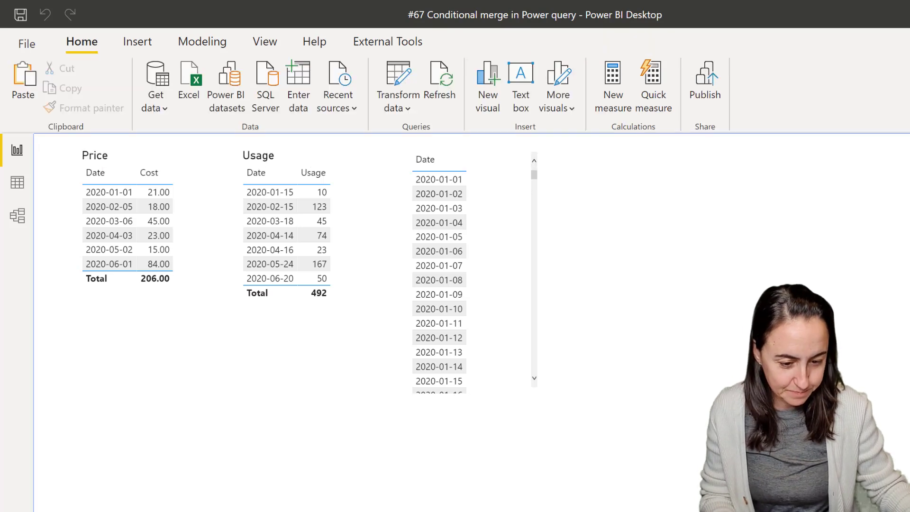
pyautogui.moveTo(488, 237); pyautogui.dragTo(457, 229)
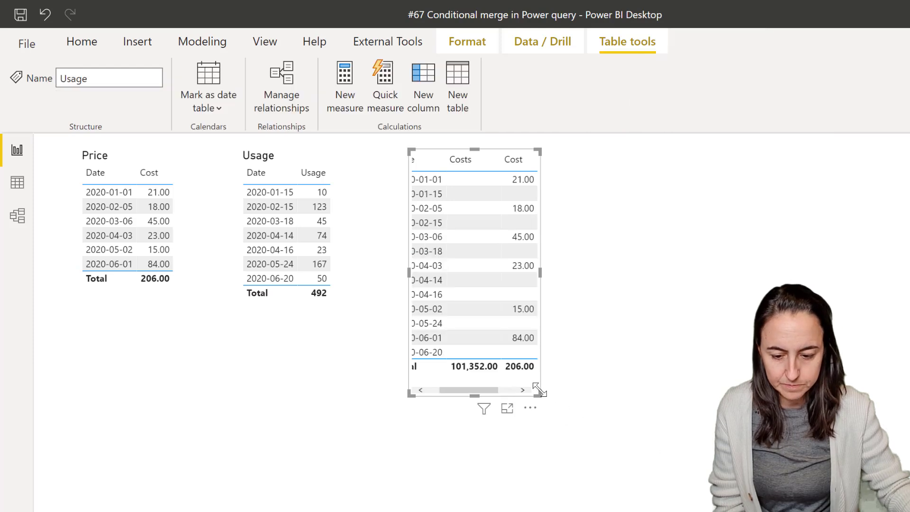
pyautogui.moveTo(539, 390); pyautogui.dragTo(636, 406)
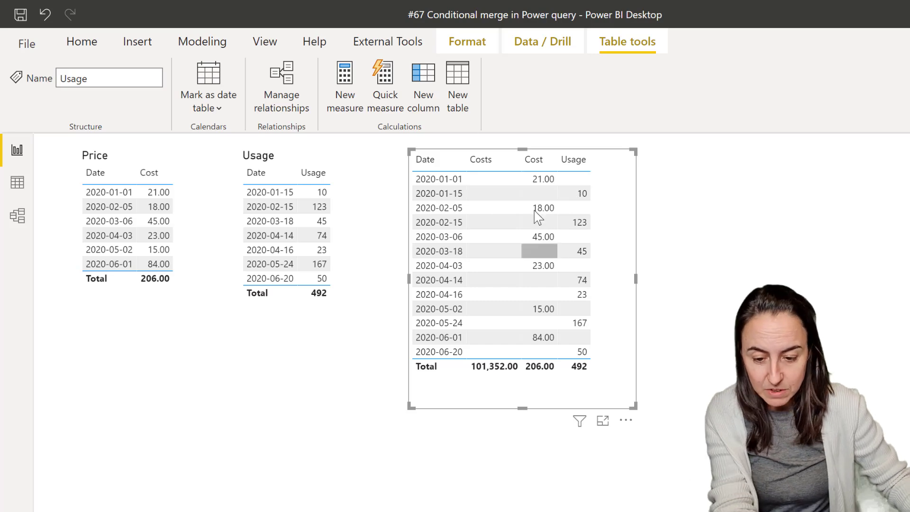
pyautogui.click(85, 44)
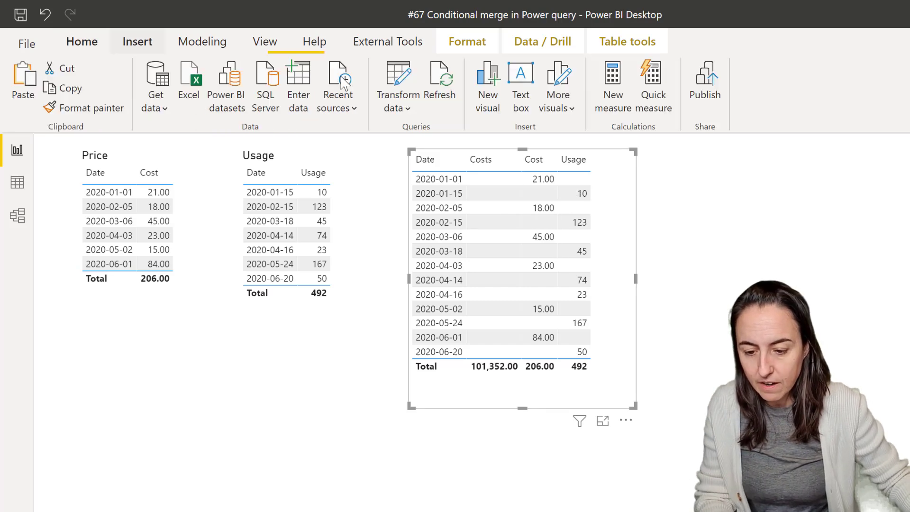
# In Power Query, change the Price date 2020-02-05 to 2020-02-15 and apply the change.
pyautogui.click(386, 85)
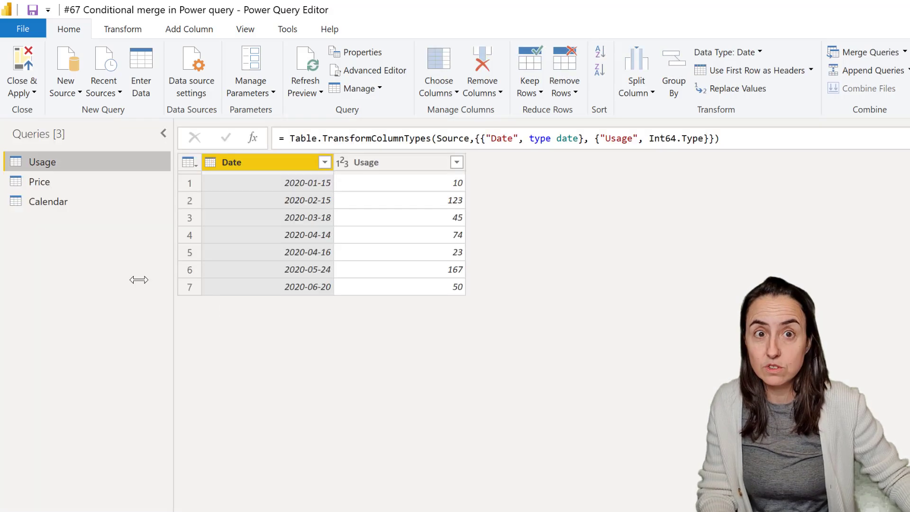
pyautogui.click(133, 183)
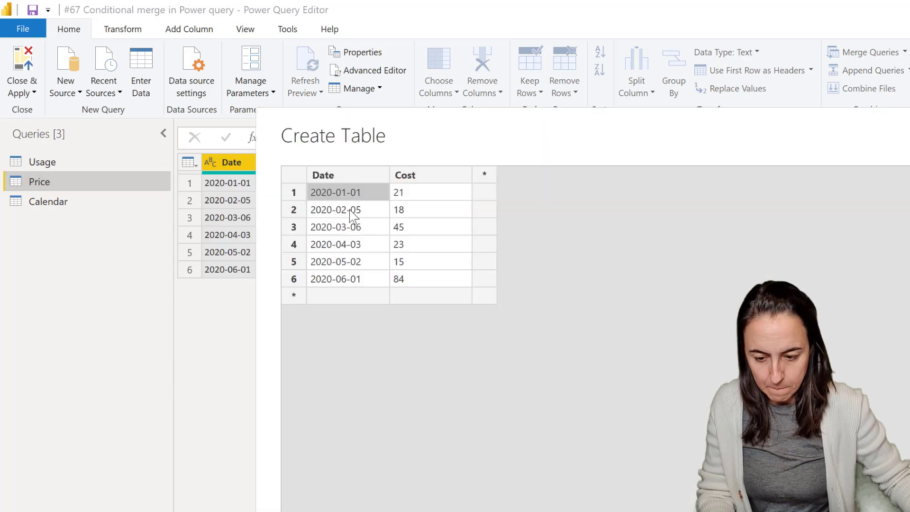
pyautogui.click(353, 211)
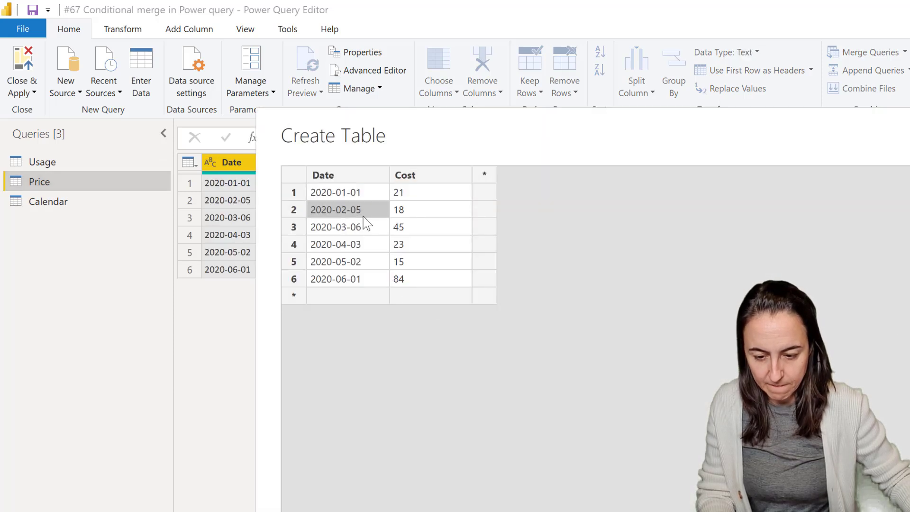
pyautogui.click(357, 212)
pyautogui.click(356, 211)
pyautogui.press('BackSpace')
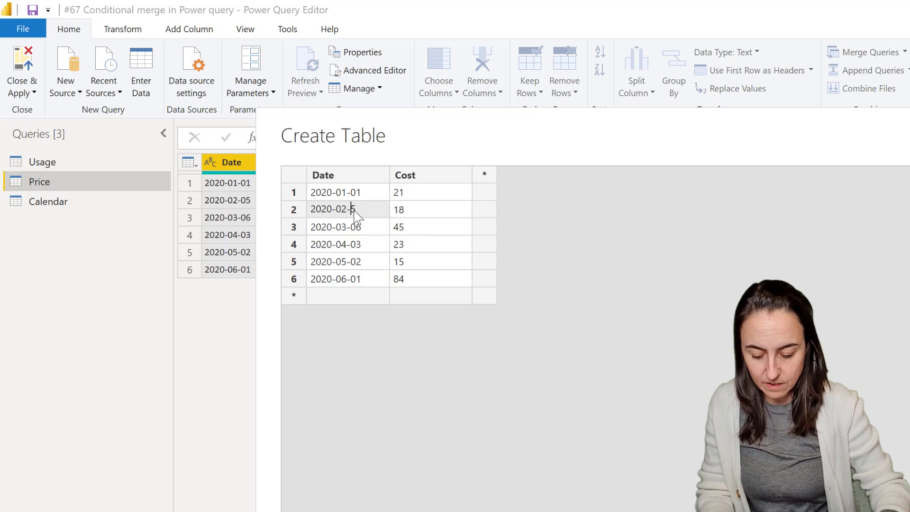
pyautogui.write('1')
pyautogui.press('Return')
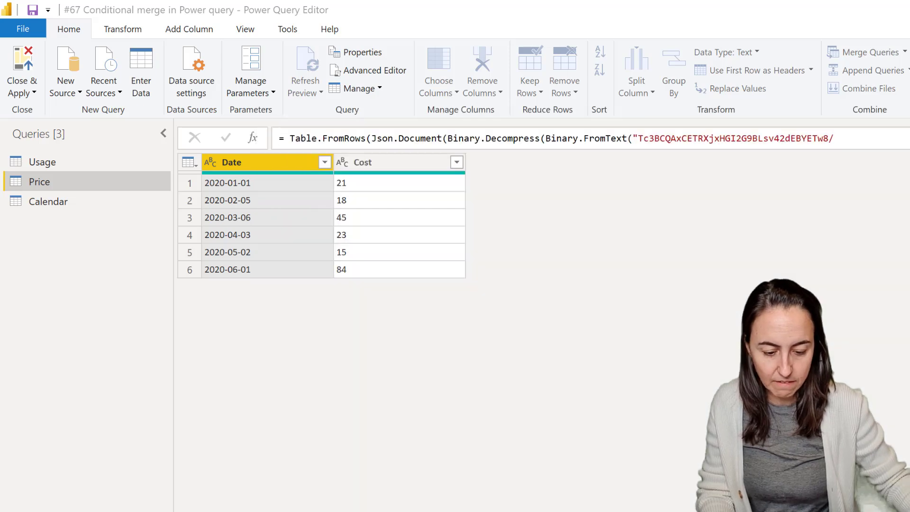
pyautogui.click(22, 60)
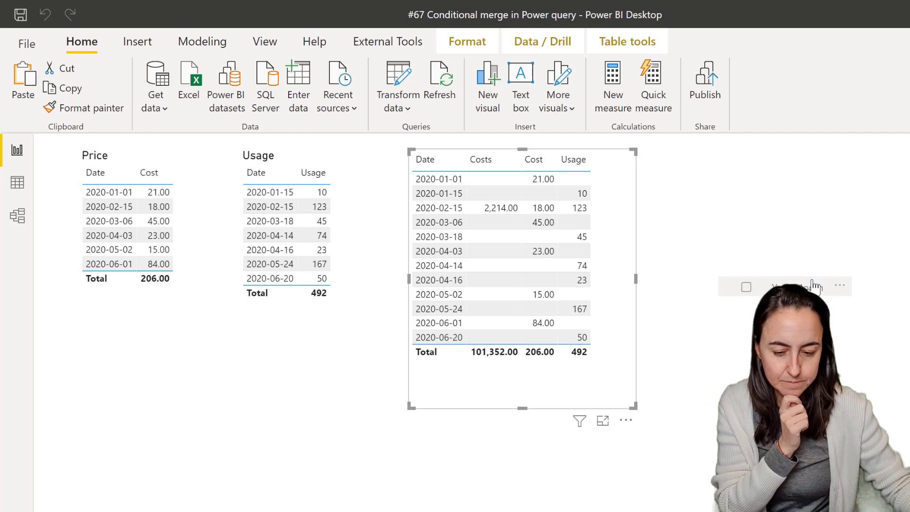
# Add Costs to the Year-Month table, showing monthly costs totalling 101,352.00.
pyautogui.click(836, 342)
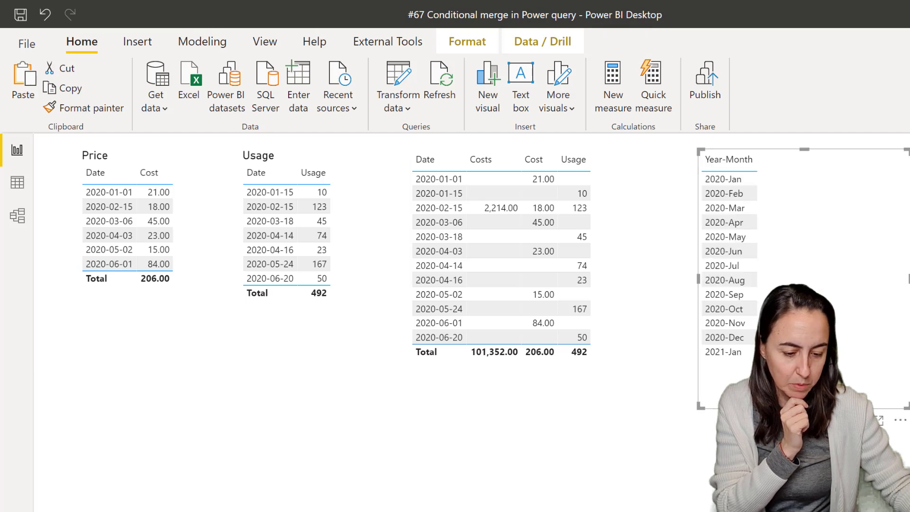
pyautogui.moveTo(906, 407); pyautogui.dragTo(863, 280)
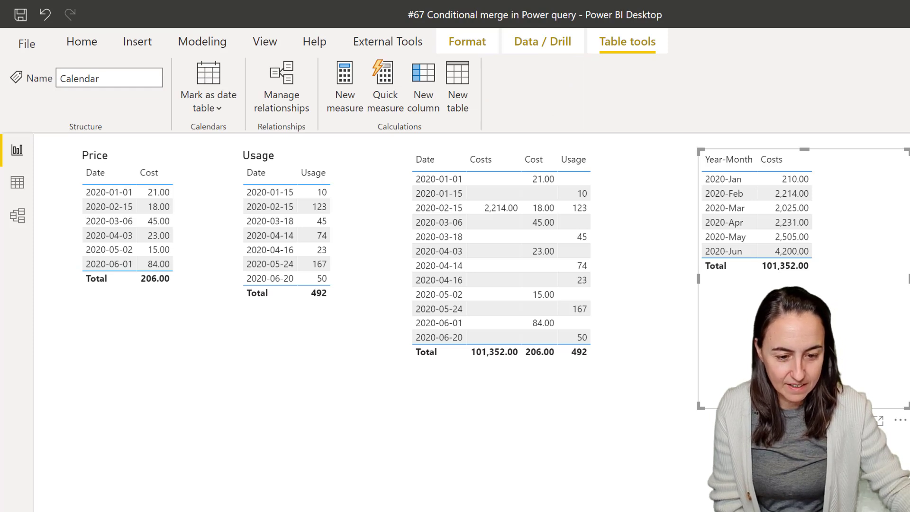
# Create a Calendar Date table below the Price table and stretch it down.
pyautogui.moveTo(331, 401); pyautogui.dragTo(228, 407)
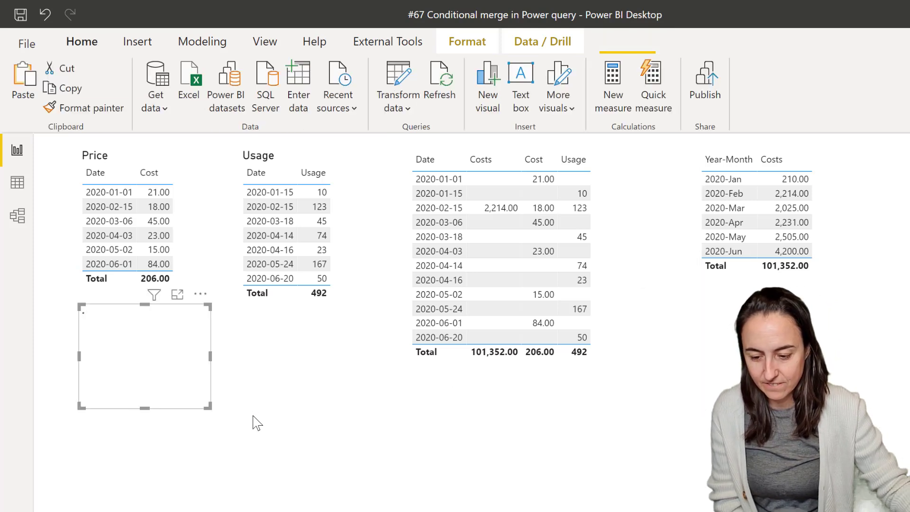
pyautogui.click(214, 416)
pyautogui.click(198, 405)
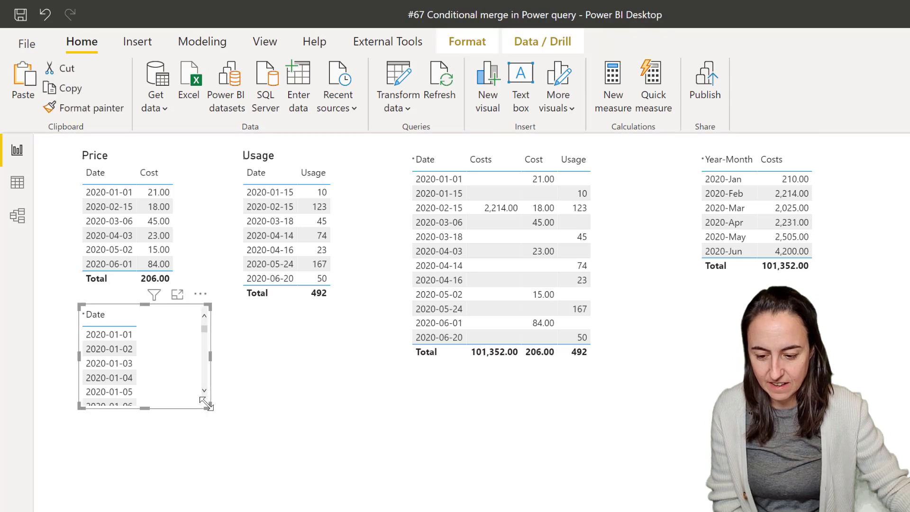
pyautogui.moveTo(205, 402); pyautogui.dragTo(199, 510)
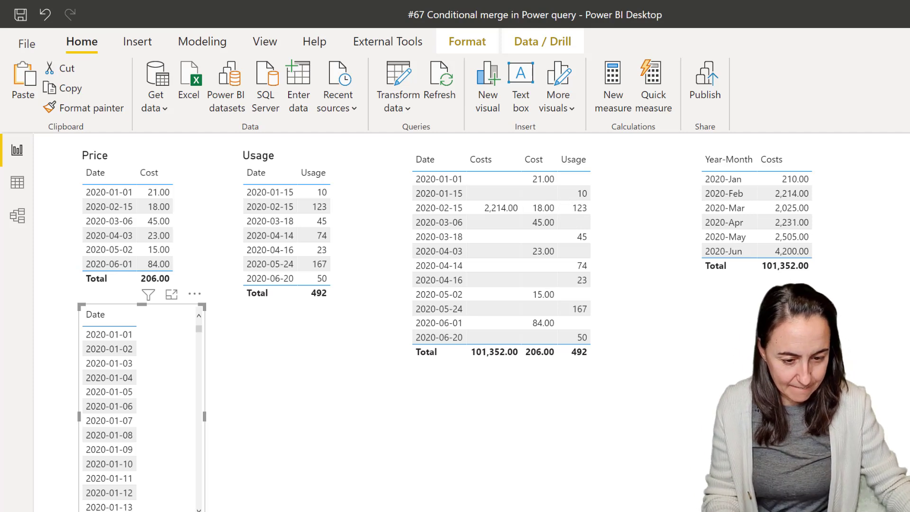
# Start a new measure named 'fill down costs'.
pyautogui.hotkey('alt', 'h')
pyautogui.press('n')
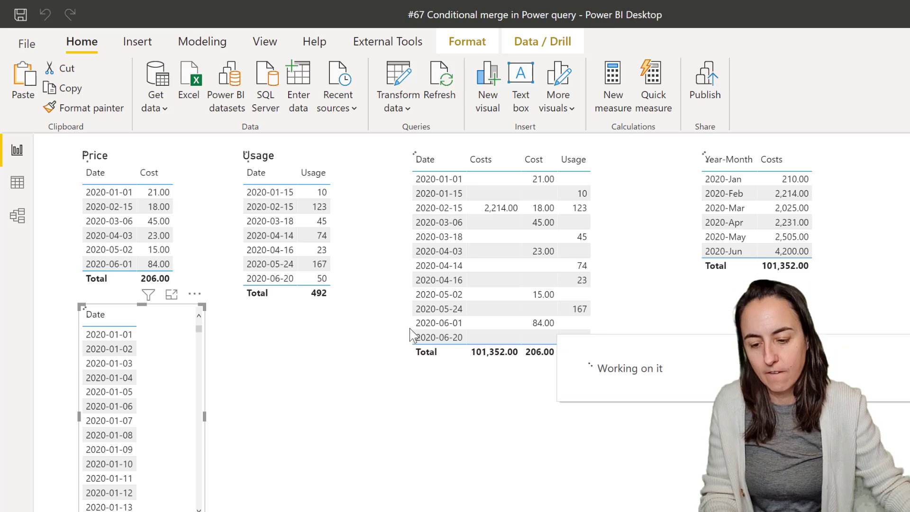
pyautogui.hotkey('ctrl', 'a')
pyautogui.write('fi')
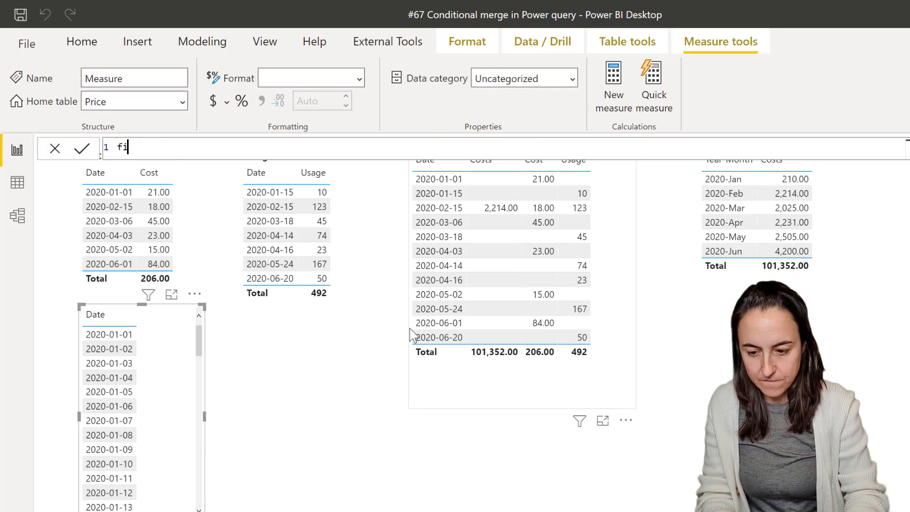
pyautogui.write('ll down costs =')
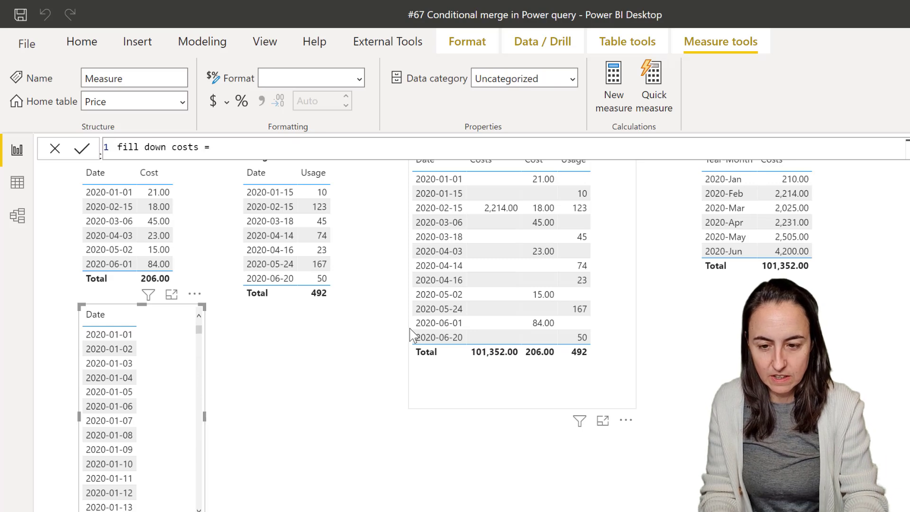
pyautogui.hotkey('shift', 'Return')
# Begin the formula with LASTNONBLANKVALUE('Calendar'[Date], ...).
pyautogui.write('las')
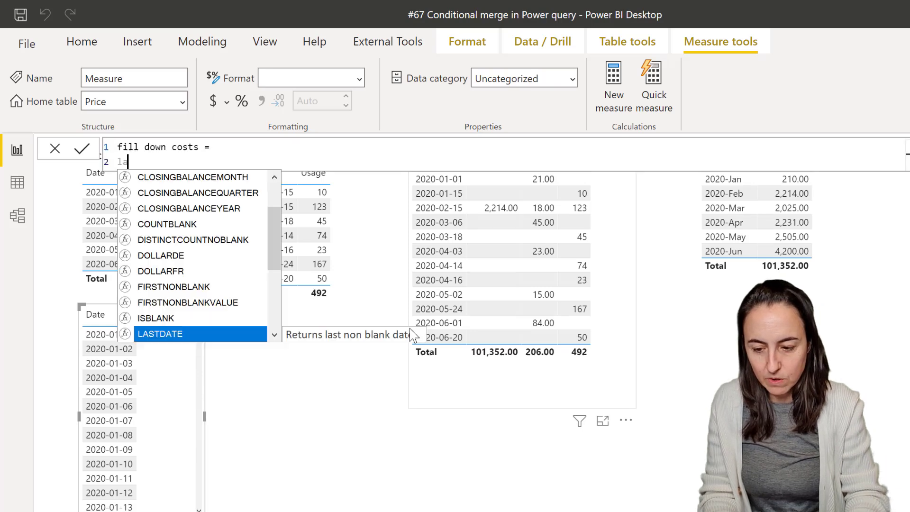
pyautogui.press('Down')
pyautogui.press('Down')
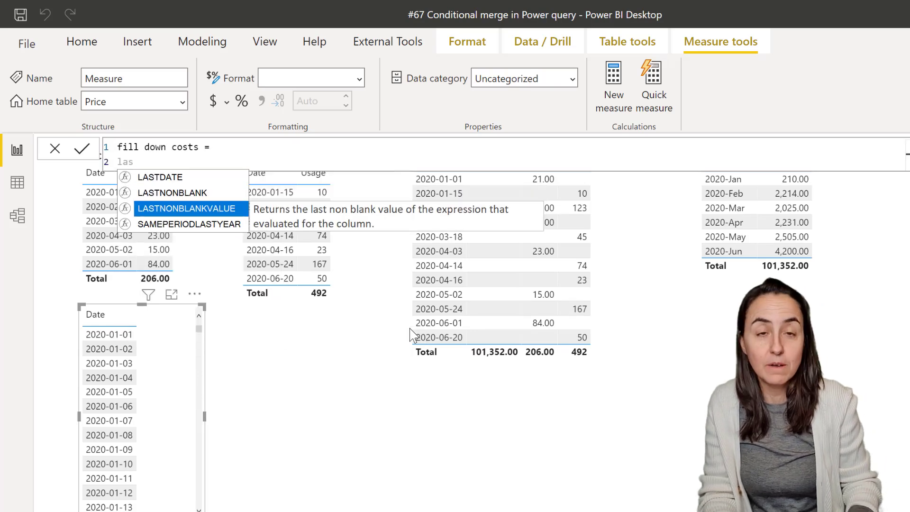
pyautogui.press('Tab')
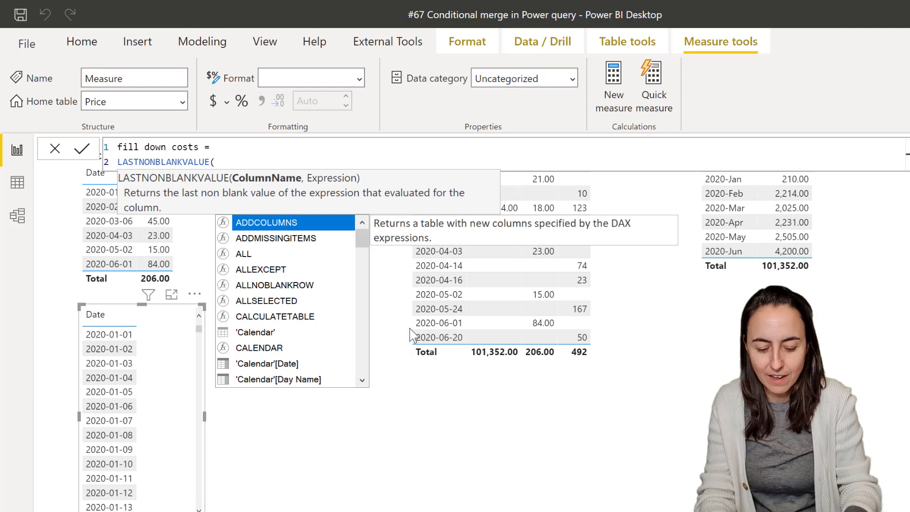
pyautogui.write('cal')
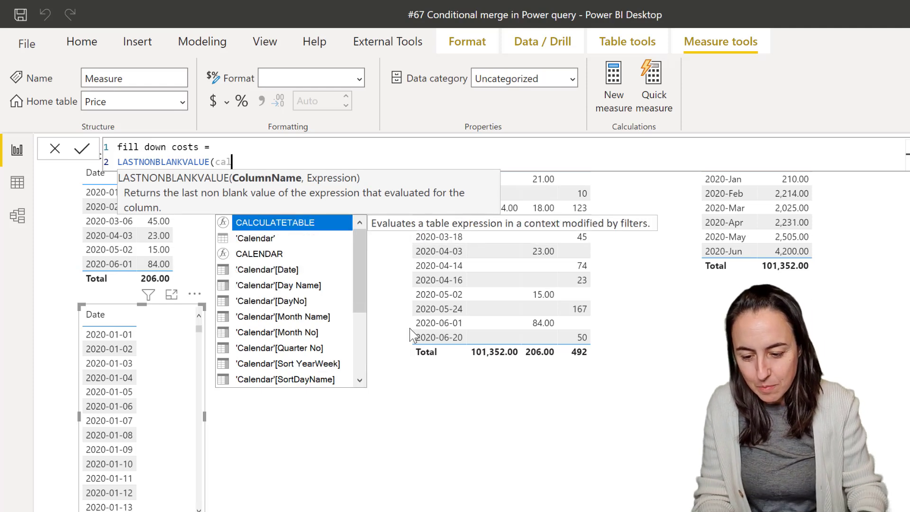
pyautogui.press('Down')
pyautogui.press('Down')
pyautogui.press('Down')
pyautogui.press('Down')
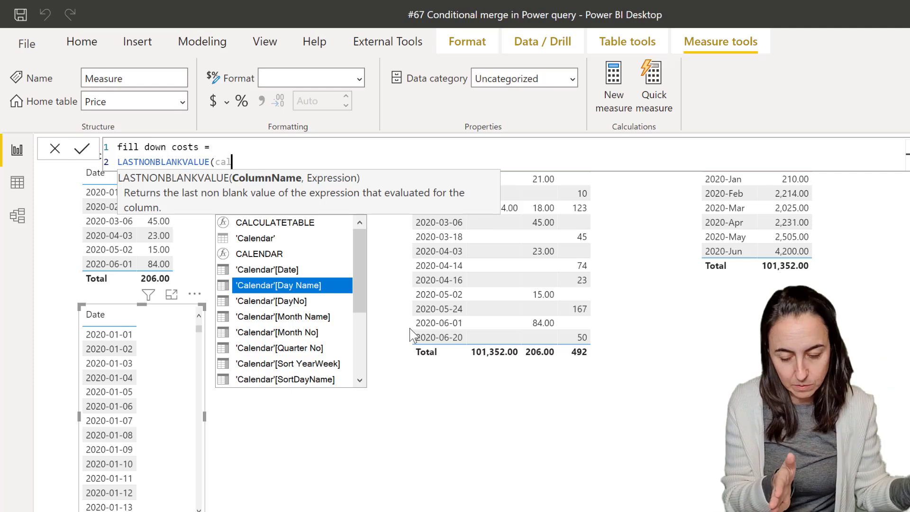
pyautogui.press('Up')
pyautogui.press('Tab')
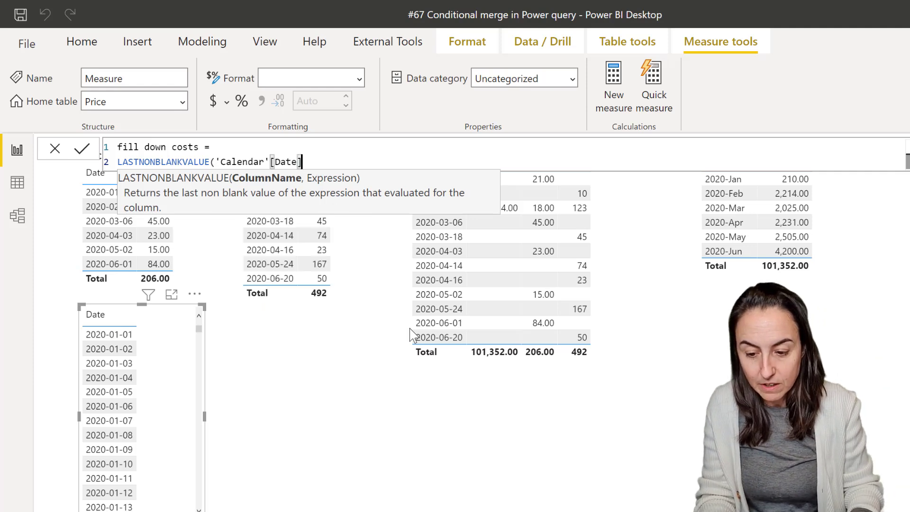
# Use MAX('Price'[Cost ]) as the second argument and close the formula.
pyautogui.write(', cos')
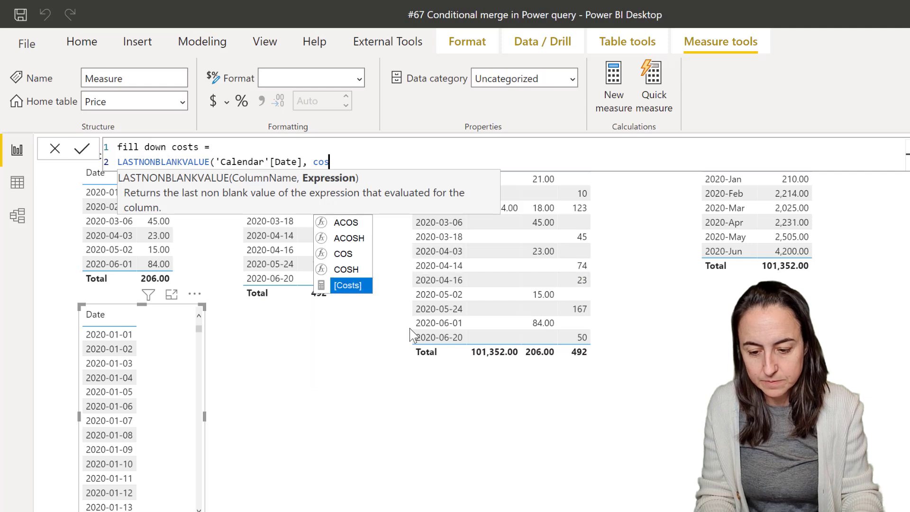
pyautogui.press('Tab')
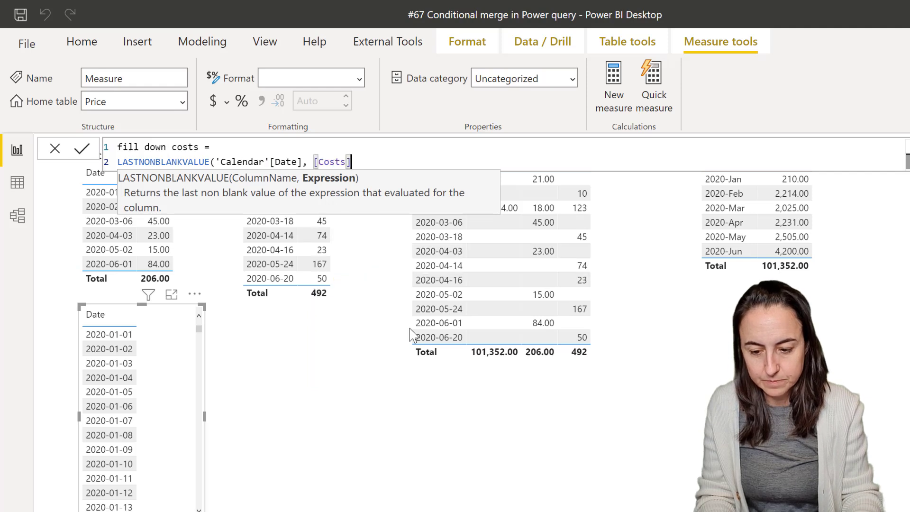
pyautogui.press('BackSpace')
pyautogui.press('BackSpace')
pyautogui.press('BackSpace')
pyautogui.press('BackSpace')
pyautogui.press('BackSpace')
pyautogui.press('BackSpace')
pyautogui.press('BackSpace')
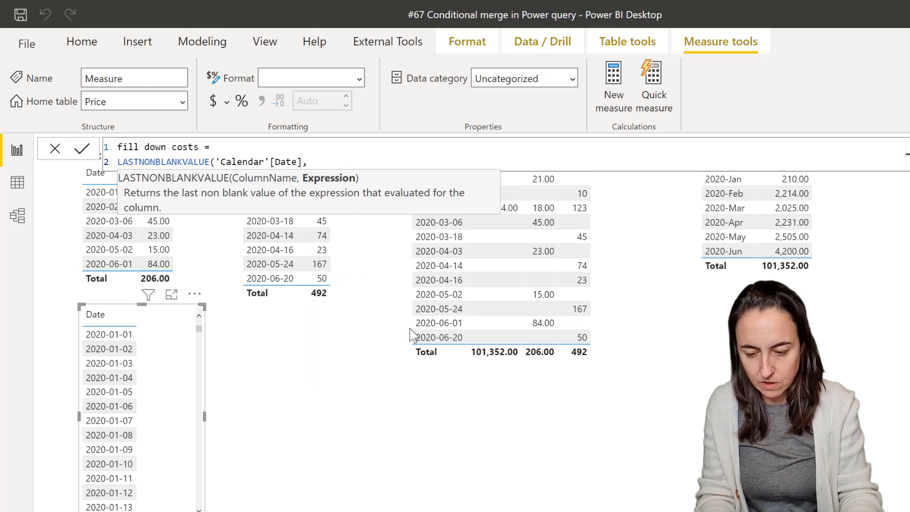
pyautogui.write("MAX('Pri")
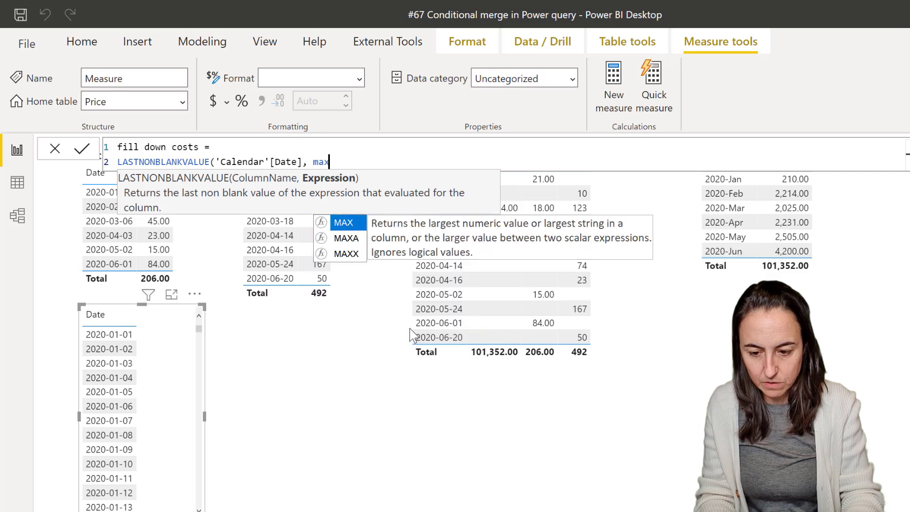
pyautogui.write("ce'[Co")
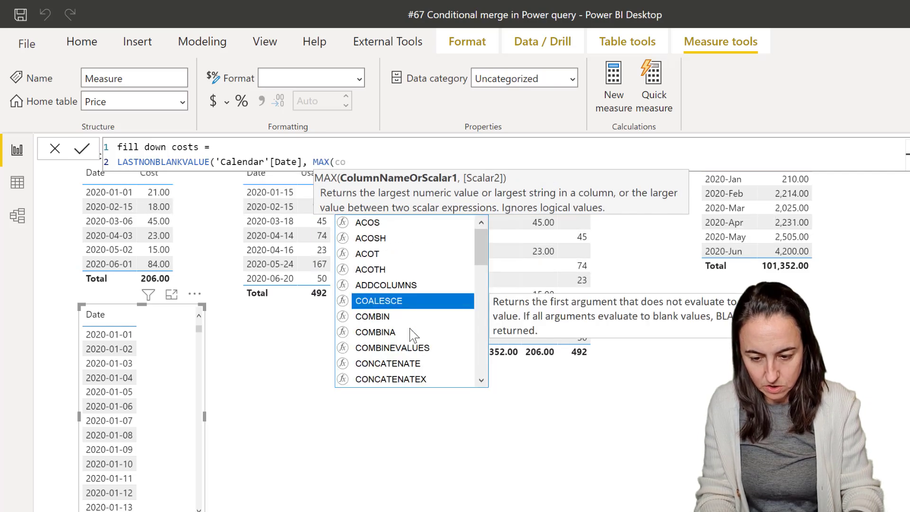
pyautogui.write('st')
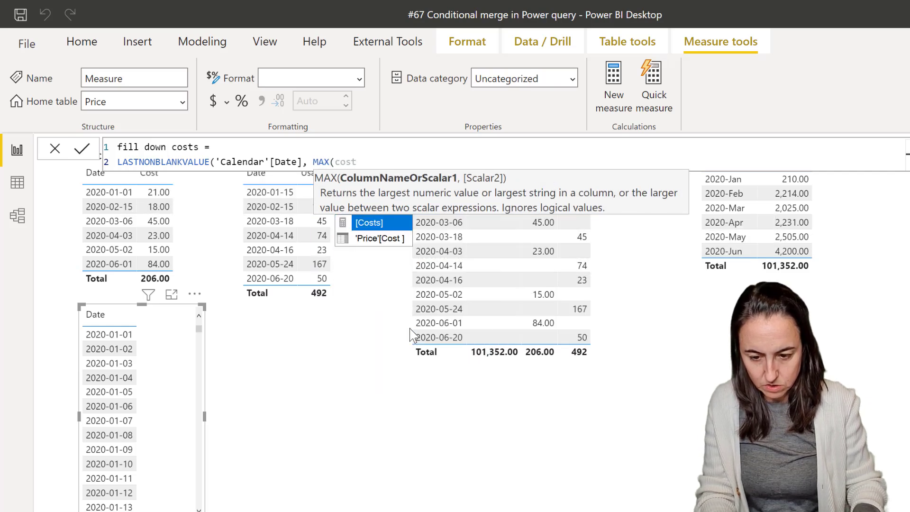
pyautogui.press('Down')
pyautogui.press('Tab')
pyautogui.write(')')
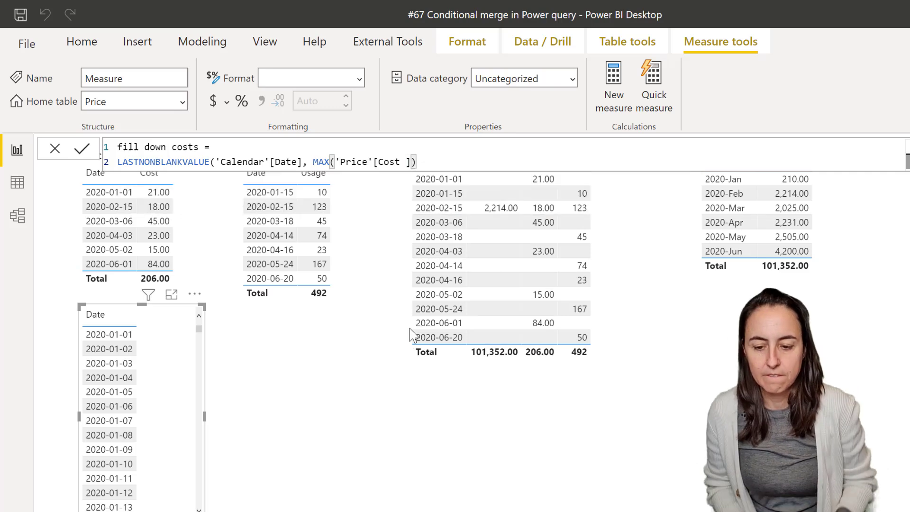
pyautogui.write(')')
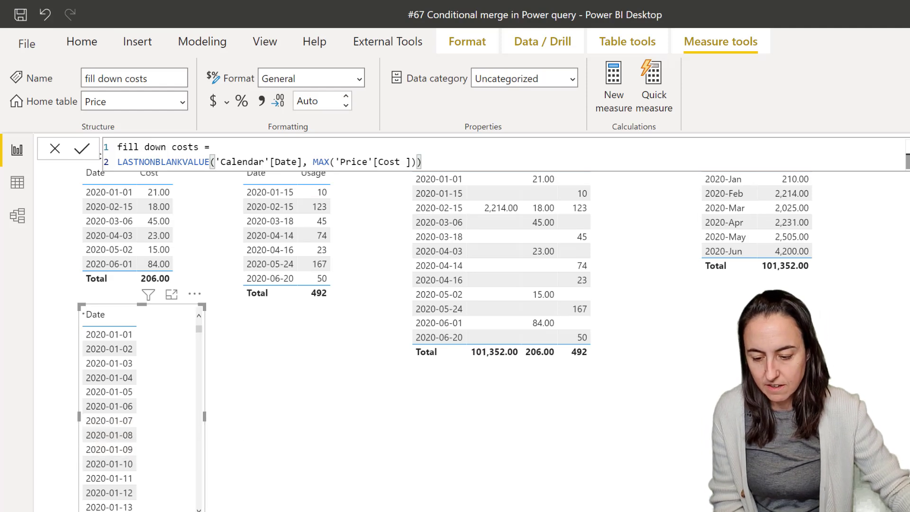
# Widen the fill down costs table and break the measure's formula onto separate lines.
pyautogui.moveTo(204, 417); pyautogui.dragTo(232, 417)
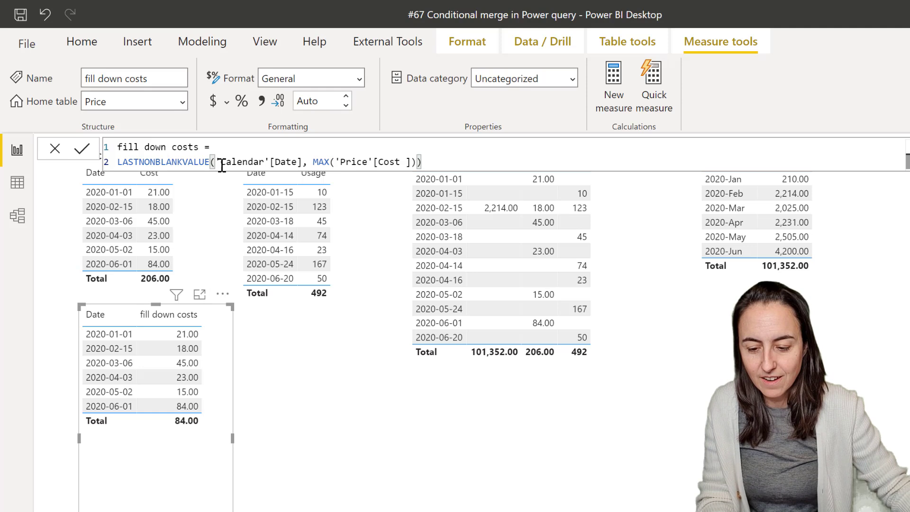
pyautogui.hotkey('shift', 'Return')
pyautogui.hotkey('shift', 'Return')
pyautogui.hotkey('shift', 'Return')
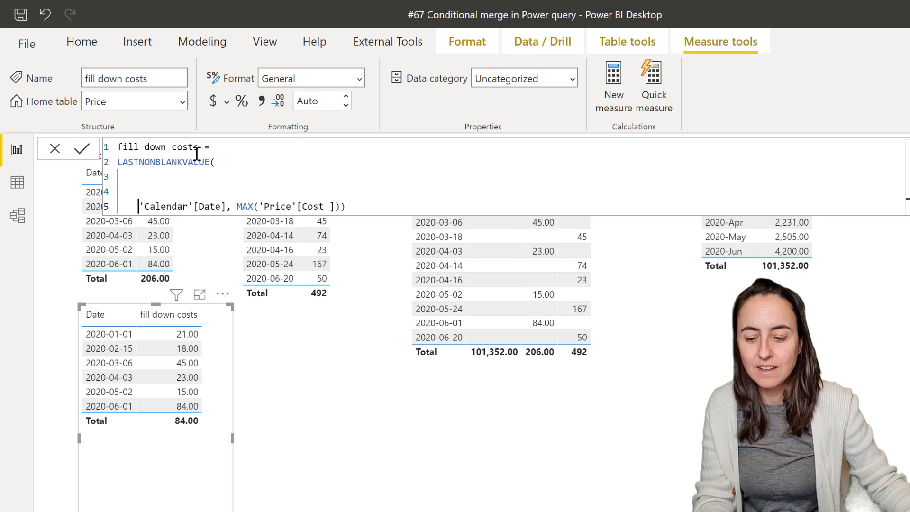
# Wrap the first argument in DATESBETWEEN('Calendar'[Date], ...) with MAX on its own line.
pyautogui.write('date')
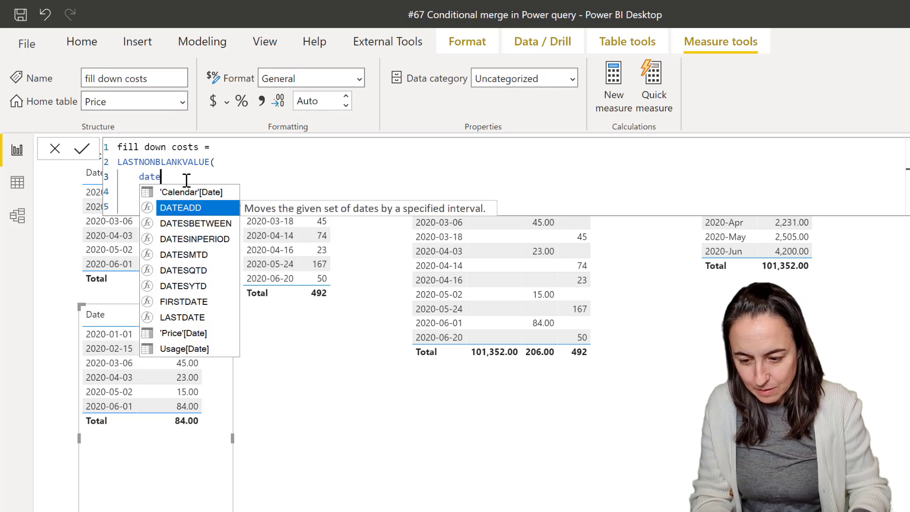
pyautogui.press('Down')
pyautogui.press('Tab')
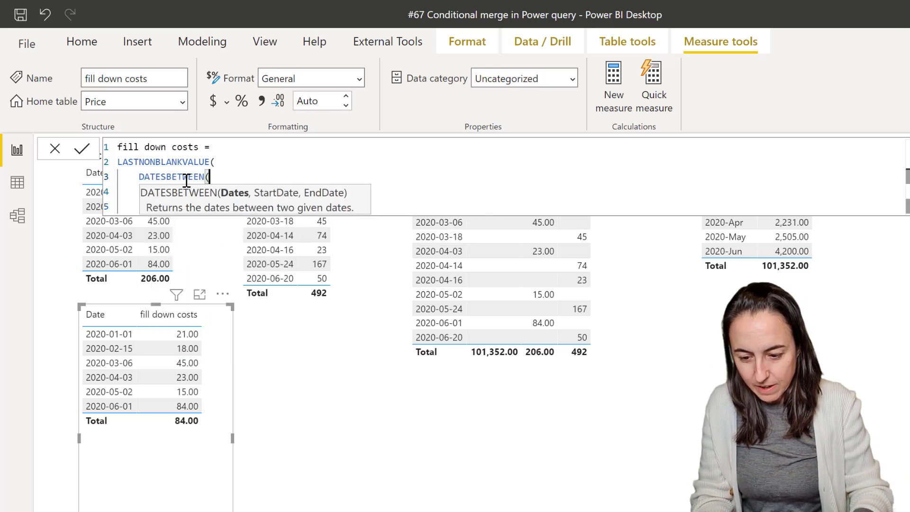
pyautogui.write('c')
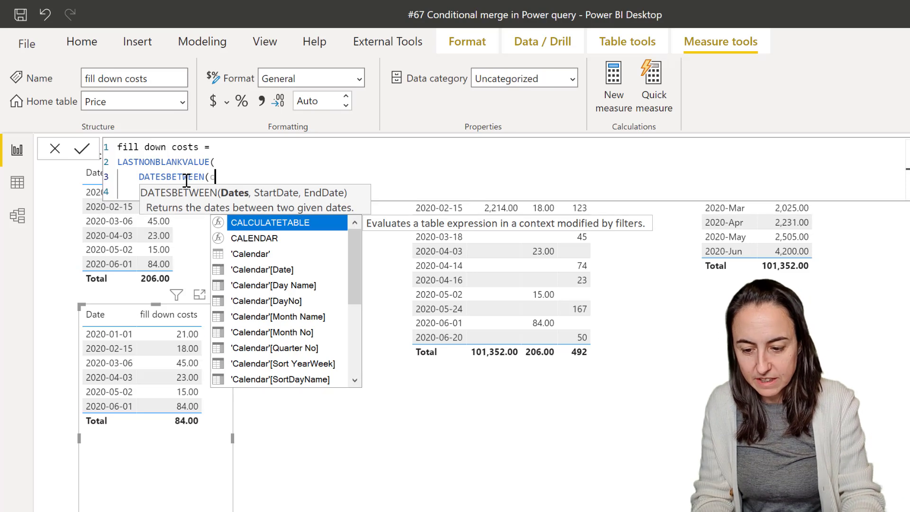
pyautogui.press('BackSpace')
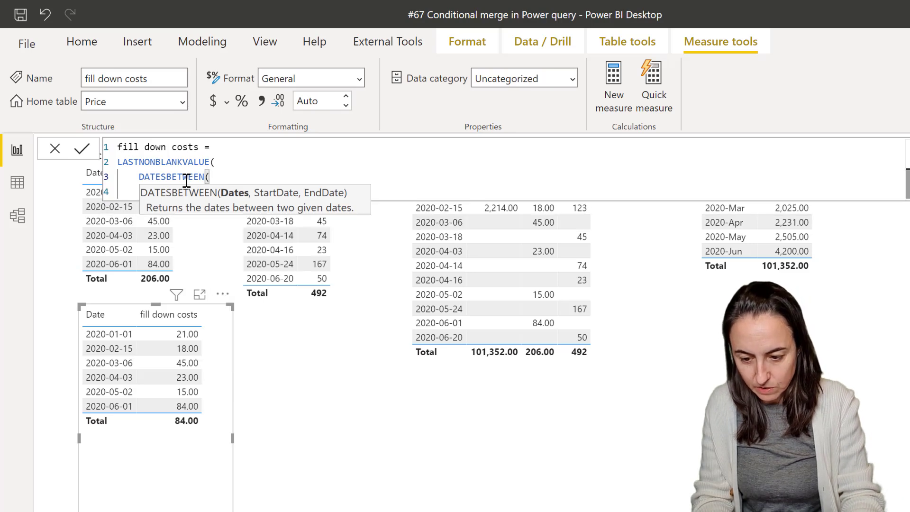
pyautogui.click(405, 191)
pyautogui.click(233, 189)
pyautogui.hotkey('shift', 'Return')
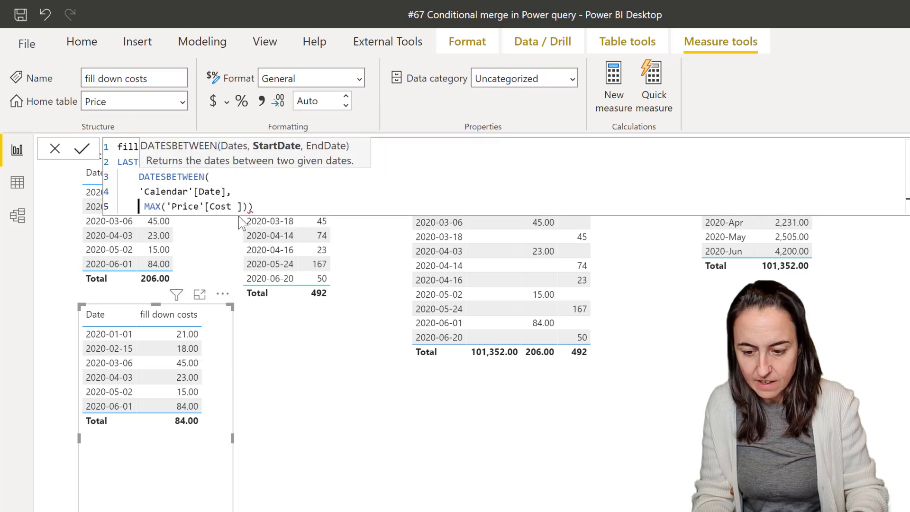
pyautogui.click(244, 190)
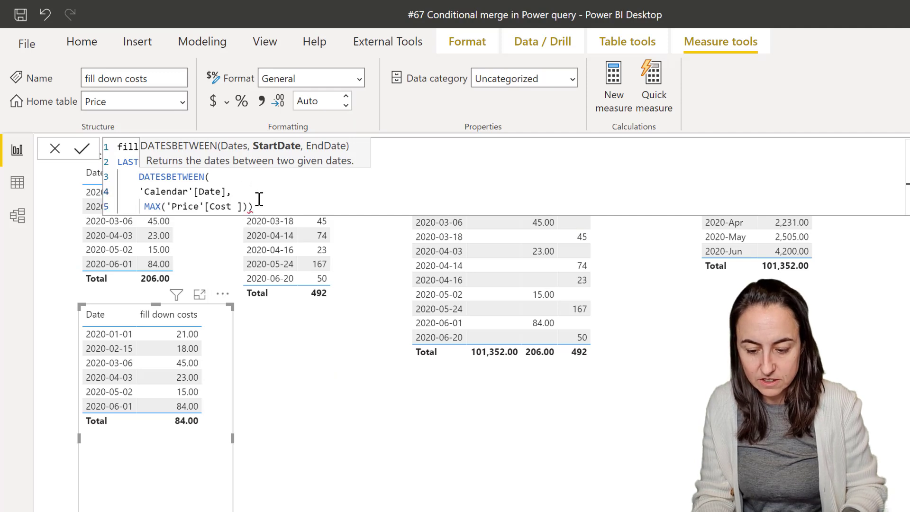
# Add BLANK() and MAX('Calendar'[Date]) as DATESBETWEEN bounds and commit the measure.
pyautogui.write('BLANK()')
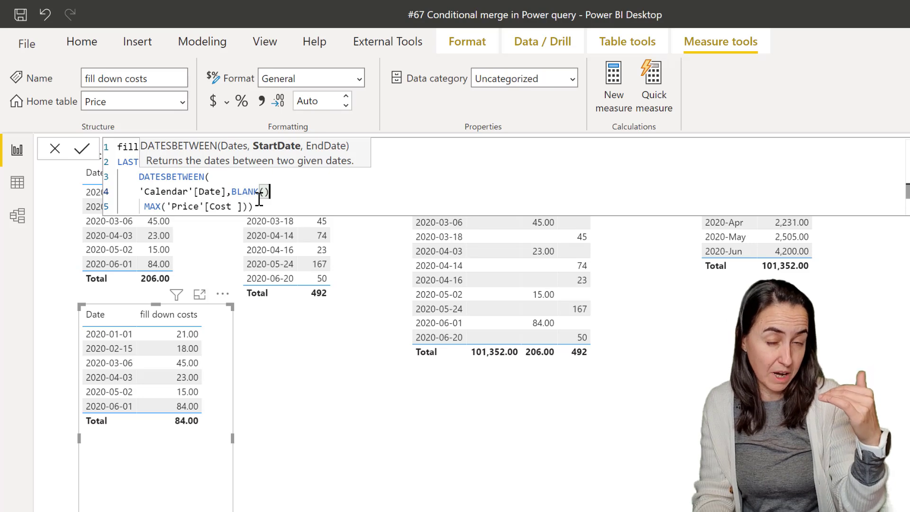
pyautogui.write(', max')
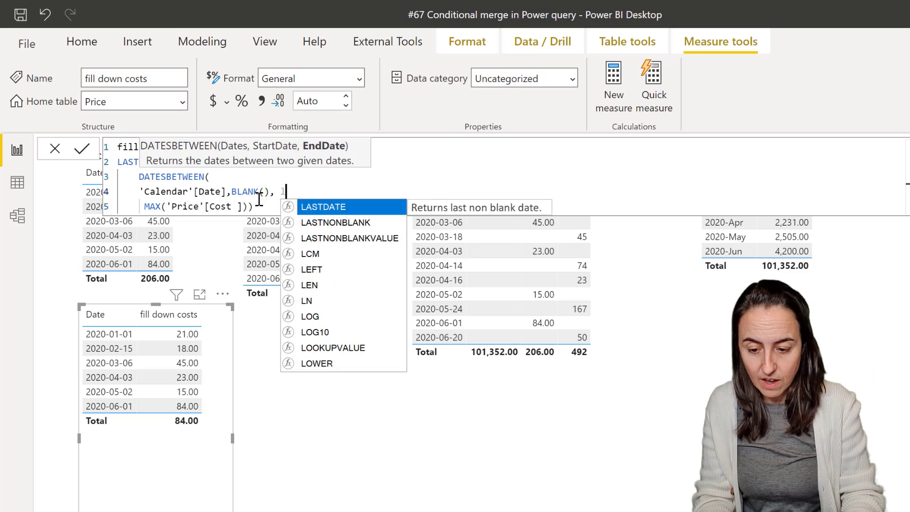
pyautogui.press('Tab')
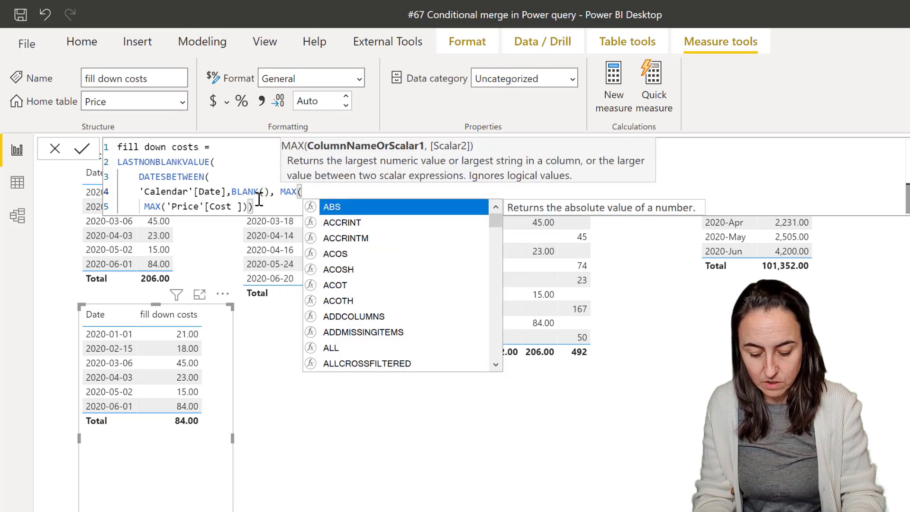
pyautogui.write('cal')
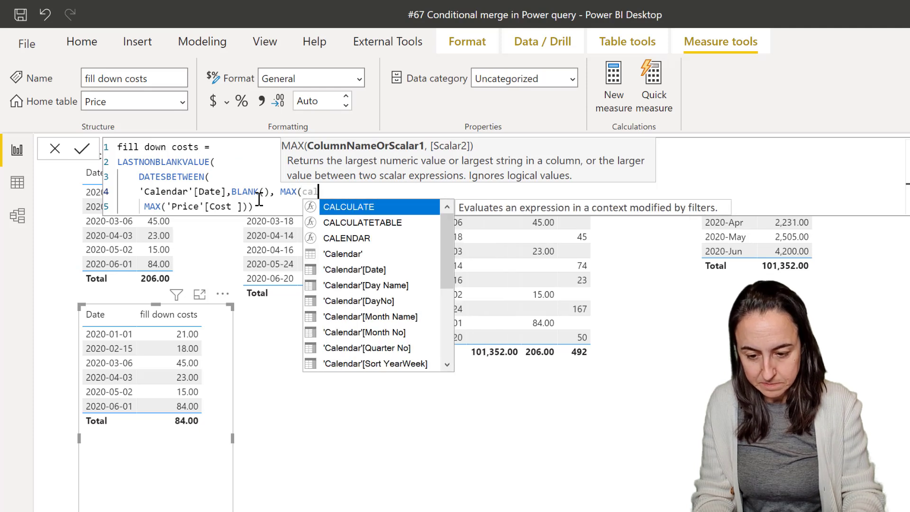
pyautogui.press('Down')
pyautogui.press('Down')
pyautogui.press('Down')
pyautogui.press('Down')
pyautogui.press('Tab')
pyautogui.write(')')
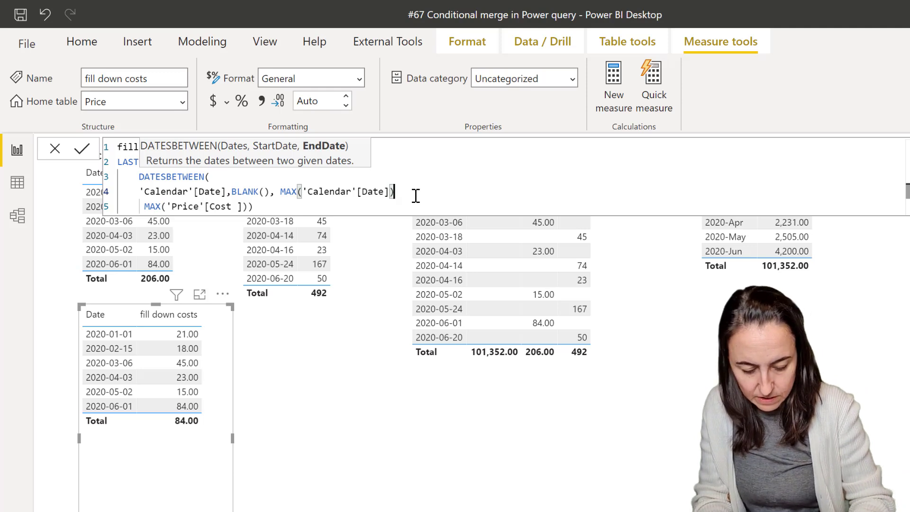
pyautogui.write('),')
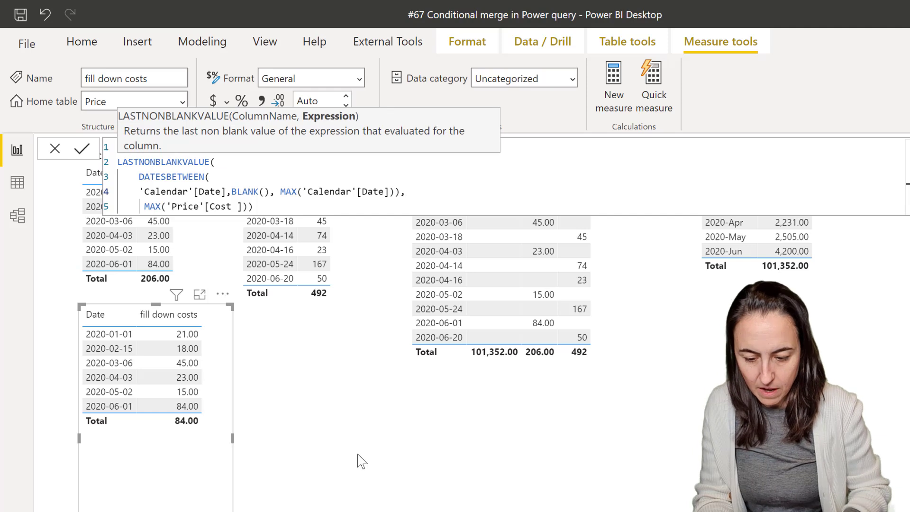
pyautogui.press('Return')
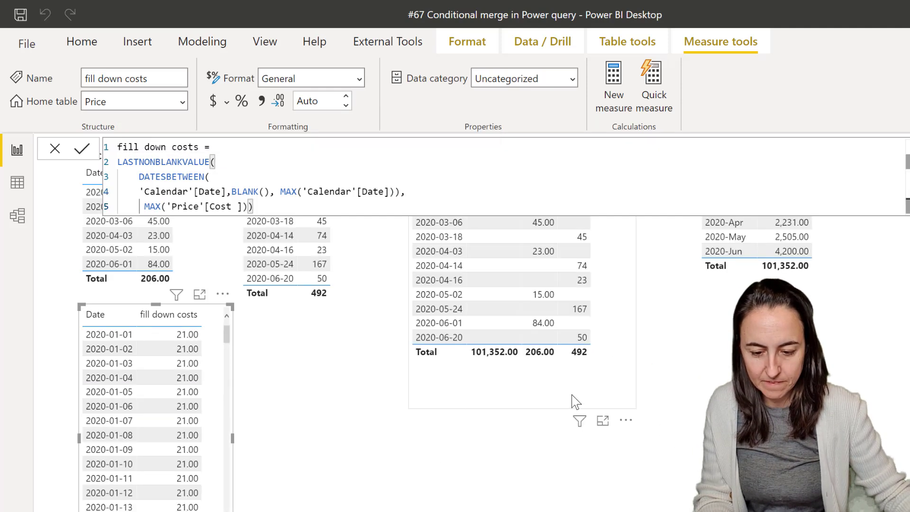
pyautogui.click(410, 368)
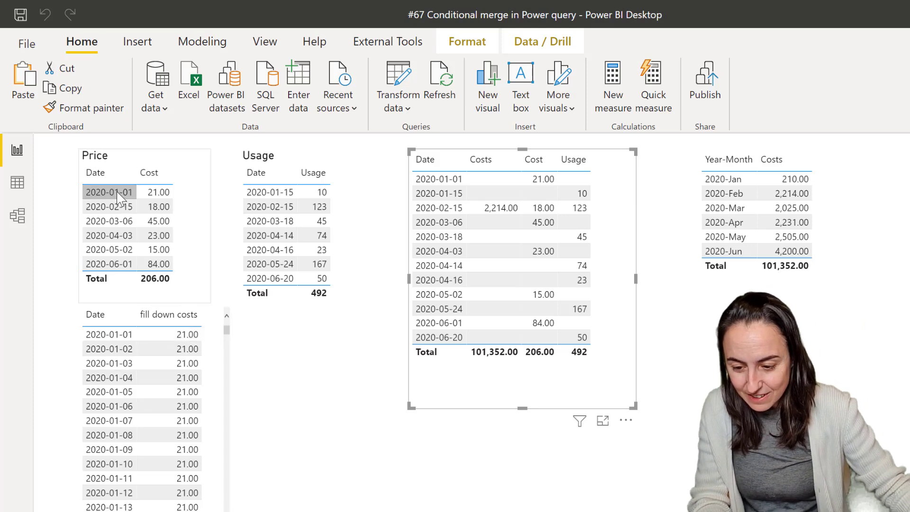
# Scroll the fill down costs table to verify prices carry forward, e.g. 45.00 through March.
pyautogui.scroll(-9, 185, 412)
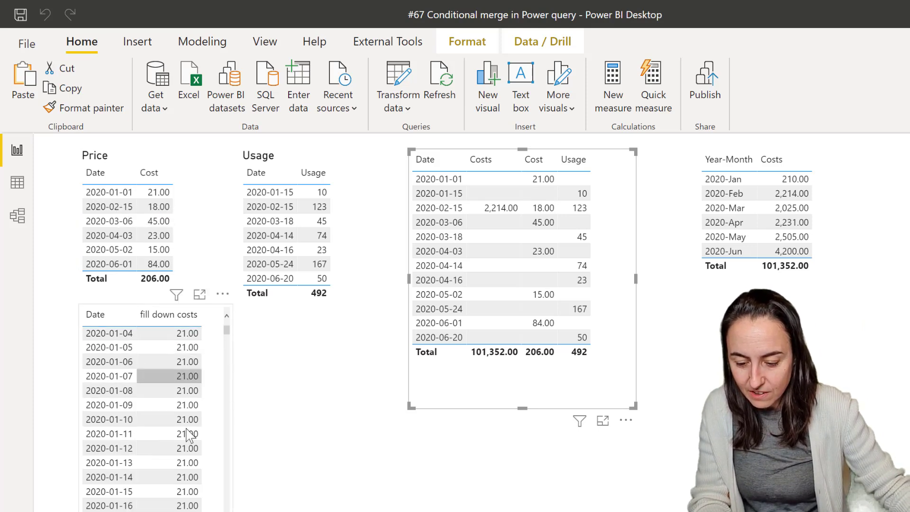
pyautogui.scroll(-8, 192, 434)
pyautogui.scroll(5, 186, 425)
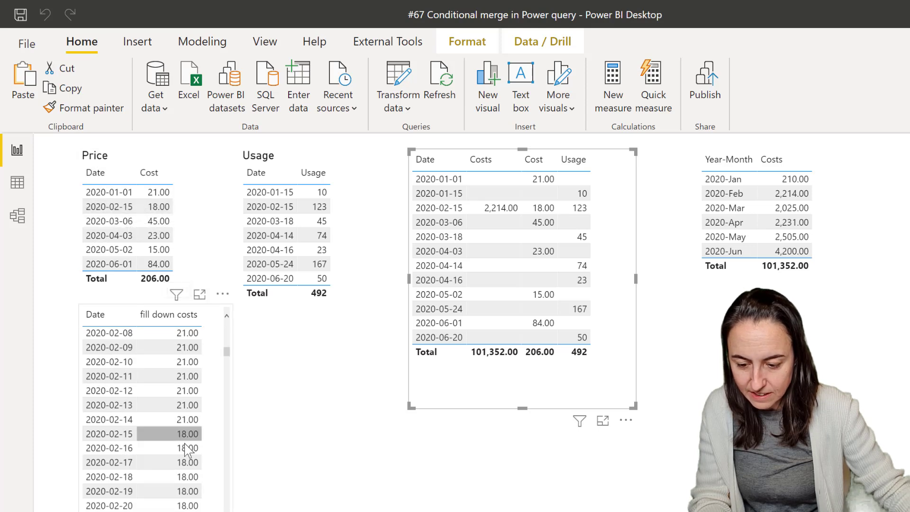
pyautogui.scroll(-5, 183, 465)
pyautogui.scroll(-5, 195, 472)
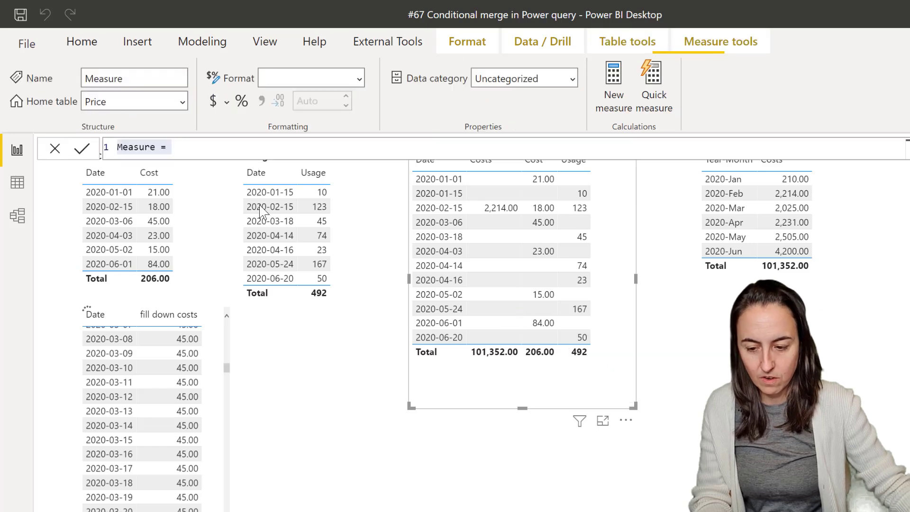
# Define the costs 2 measure as [fill down costs]*SUM(Usage[Usage]).
pyautogui.write('costs')
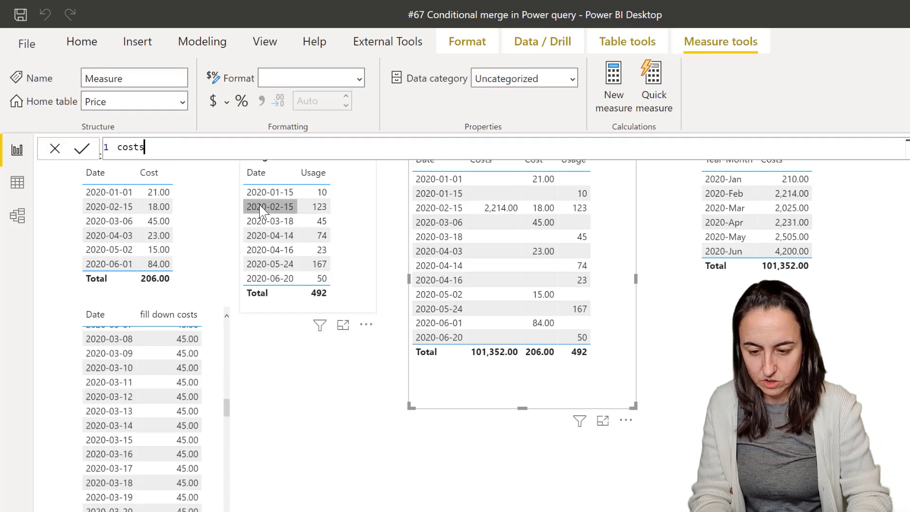
pyautogui.write(' 2 =')
pyautogui.hotkey('shift', 'Return')
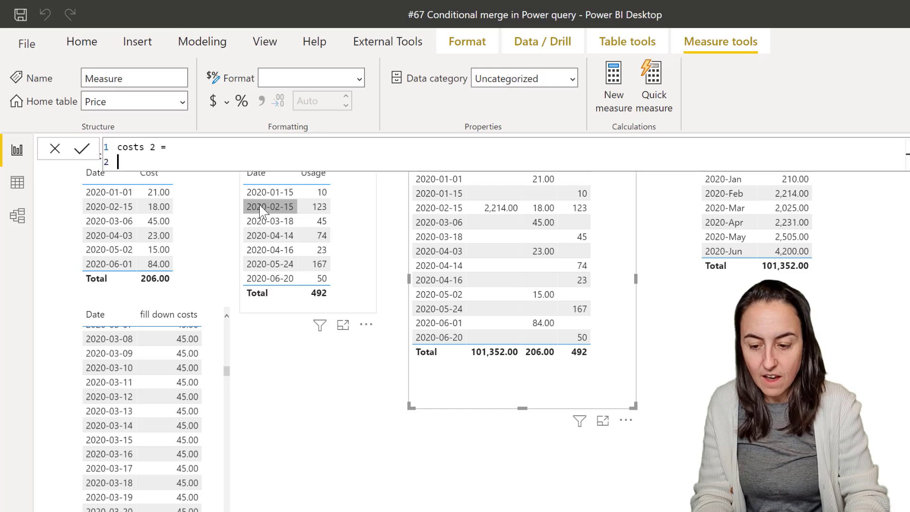
pyautogui.write('[fill down costs]')
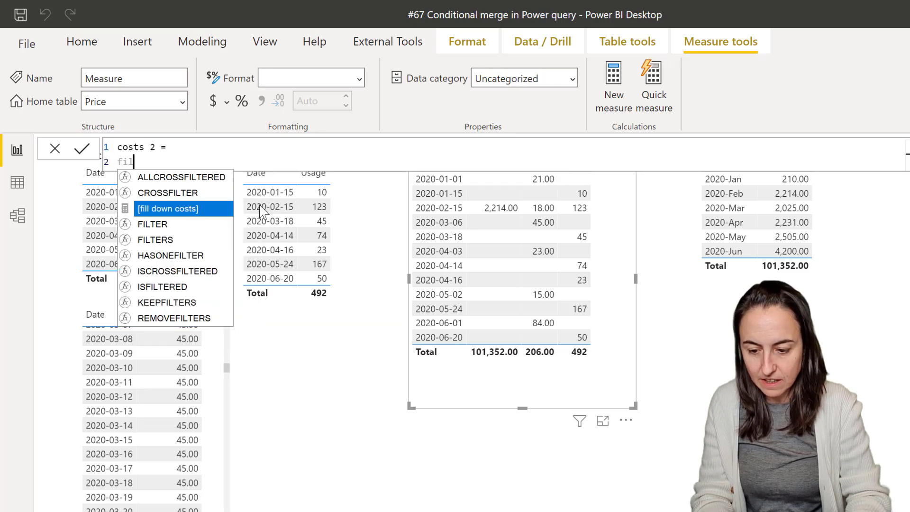
pyautogui.write('*SUM(c')
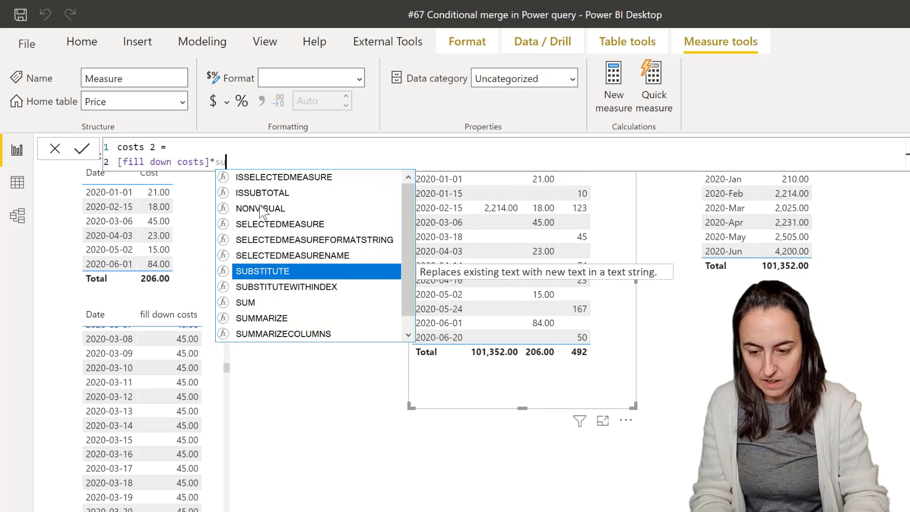
pyautogui.press('BackSpace')
pyautogui.write('usa')
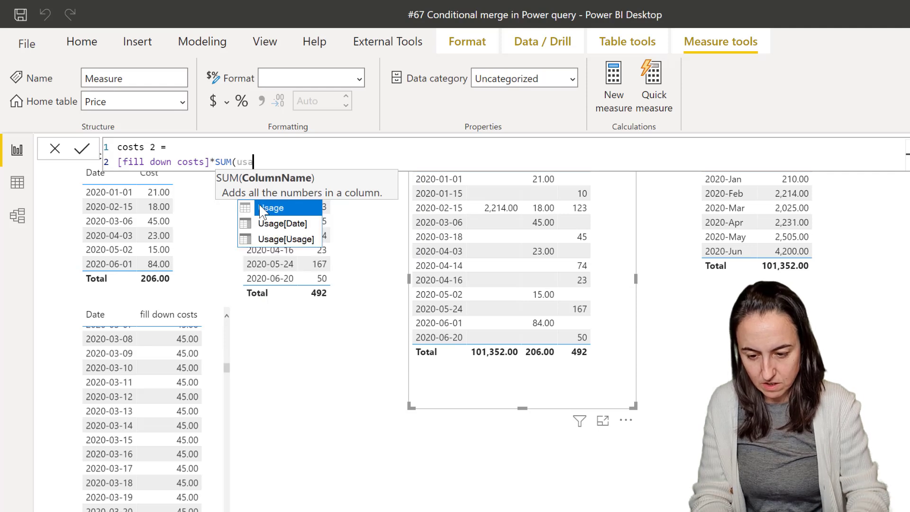
pyautogui.press('Down')
pyautogui.press('Down')
pyautogui.press('Tab')
pyautogui.write(')')
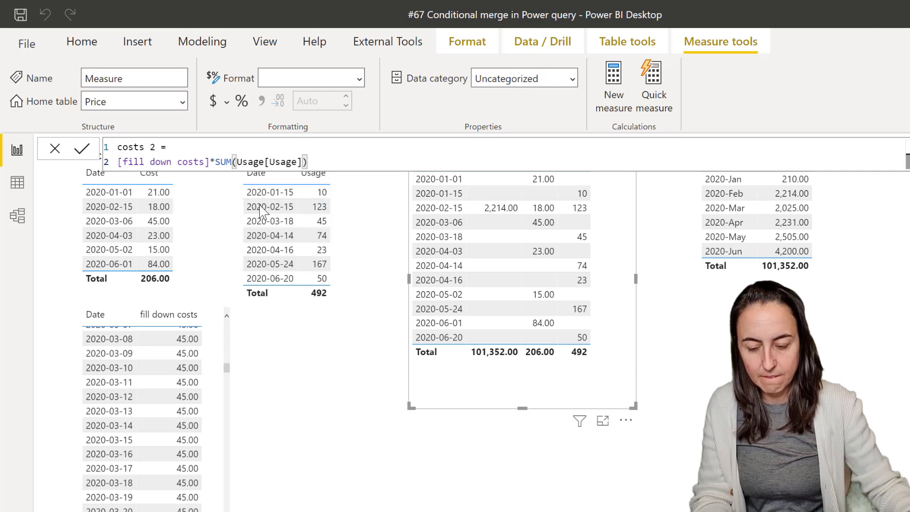
pyautogui.press('Return')
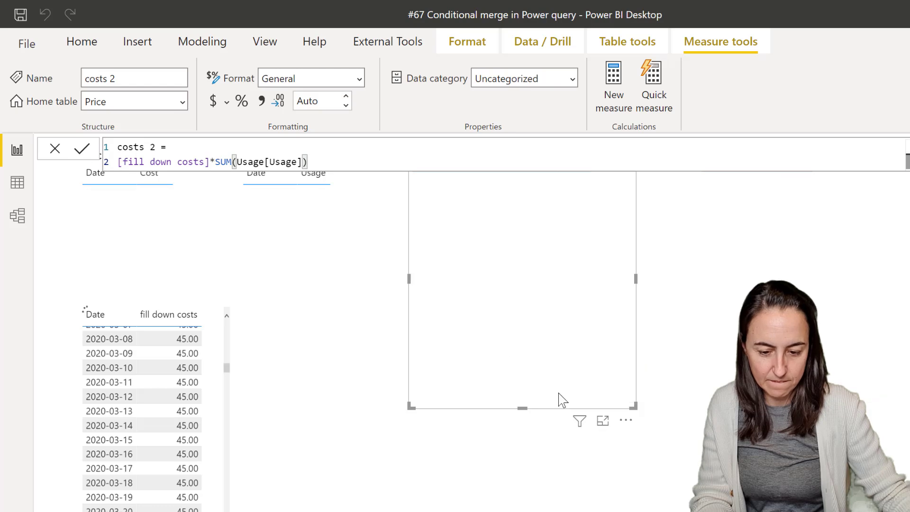
# Move the large table lower, add costs 2 to it, and widen it so the column shows fully.
pyautogui.moveTo(563, 401); pyautogui.dragTo(567, 511)
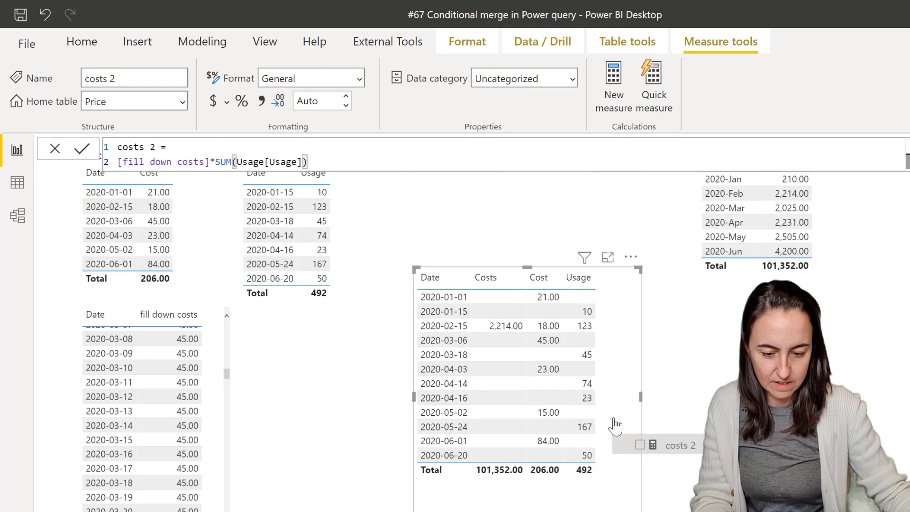
pyautogui.moveTo(615, 425); pyautogui.dragTo(616, 429)
pyautogui.press('Escape')
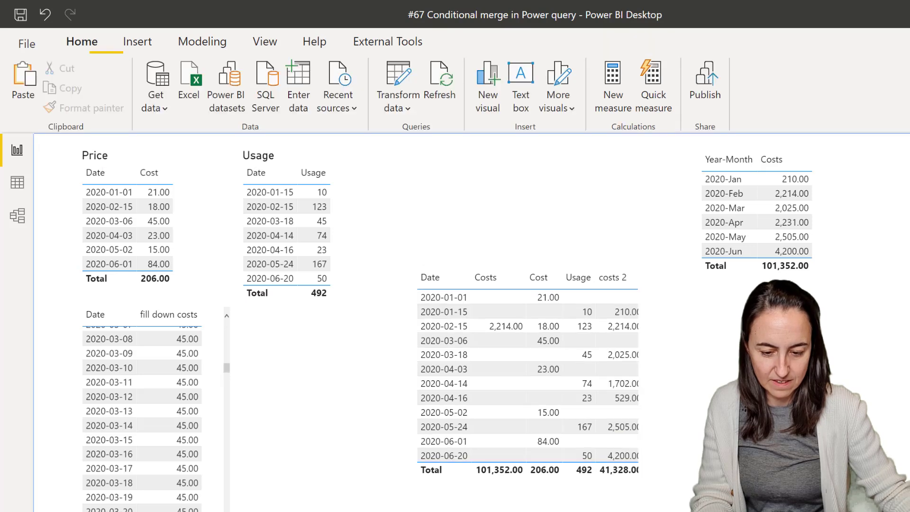
pyautogui.moveTo(646, 402); pyautogui.dragTo(716, 401)
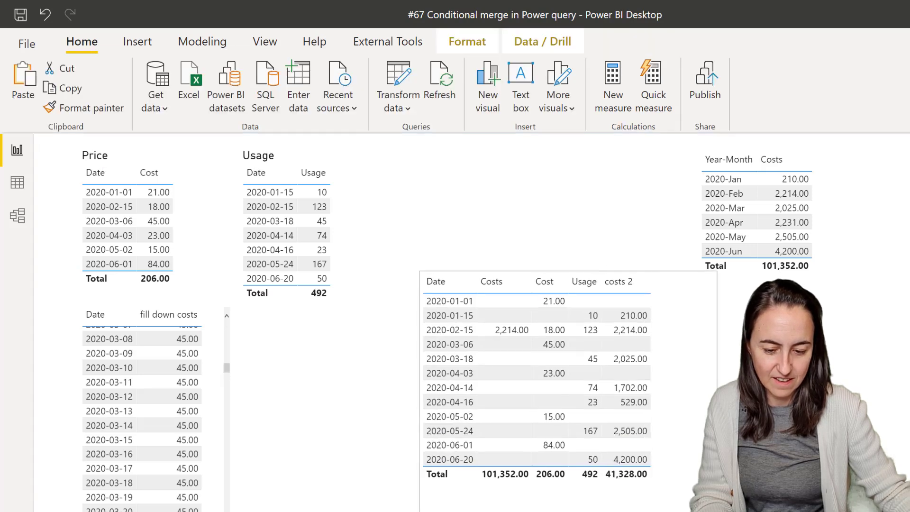